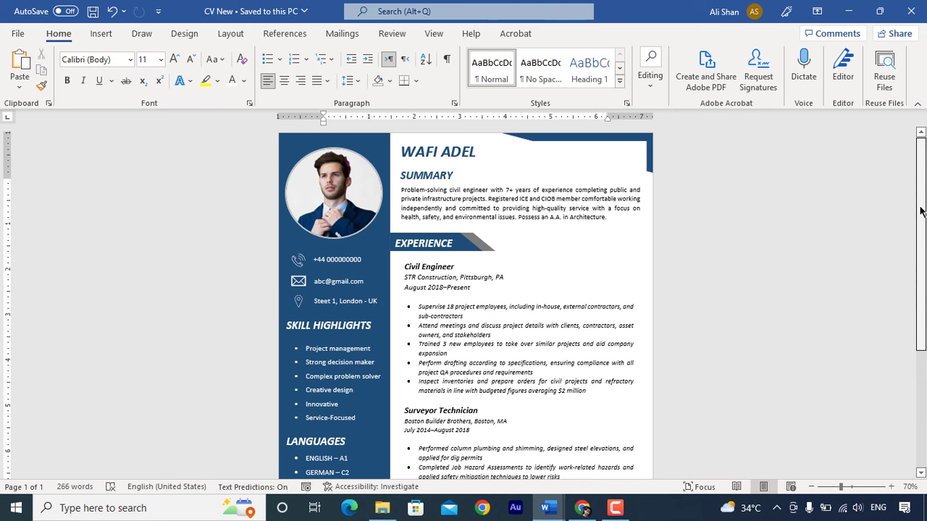
# - Start a blank Document1 and bring up its print settings, showing Adobe PDF on Letter paper
pyautogui.moveTo(920, 210)
pyautogui.mouseDown()
pyautogui.moveTo(923, 327)
pyautogui.moveTo(925, 217)
pyautogui.mouseUp()
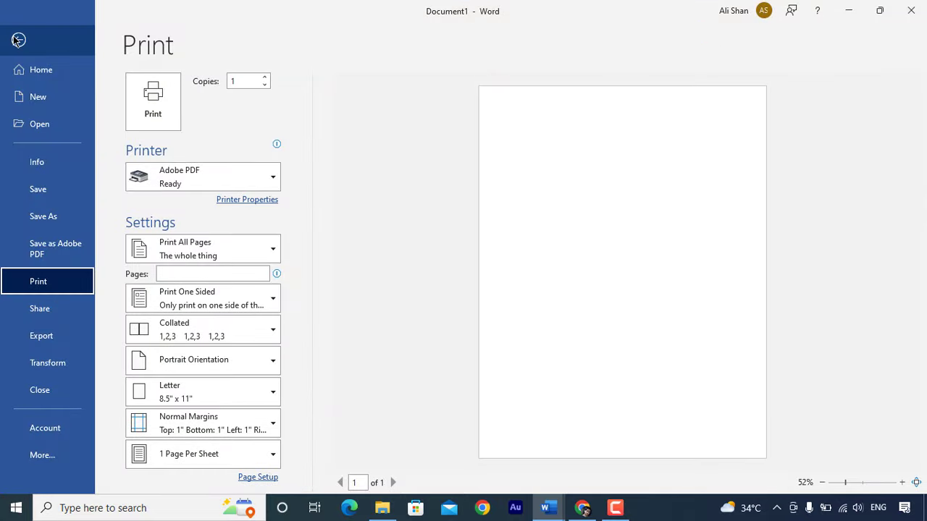
# - Change the paper size from Letter to A4 (8.27" x 11.69")
pyautogui.click(246, 395)
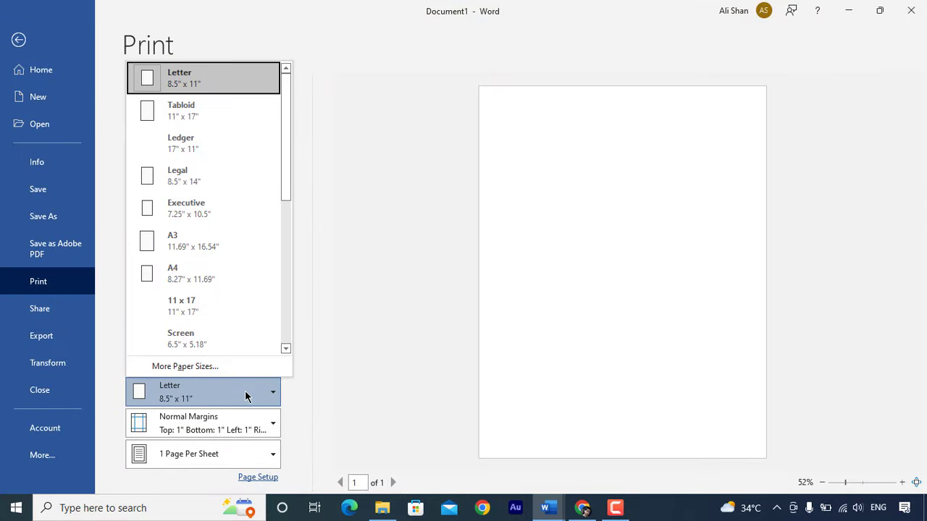
pyautogui.click(208, 283)
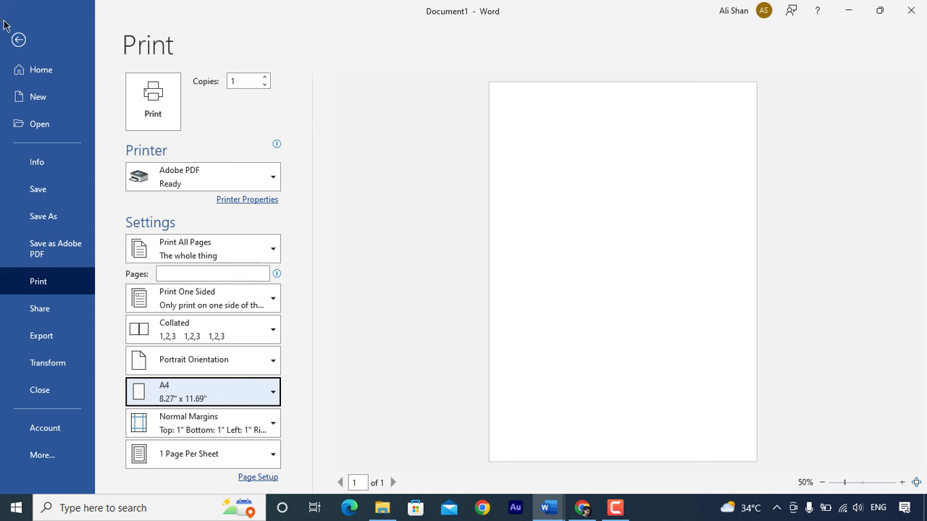
# - Draw a rectangle at the top-left corner of the page
pyautogui.click(18, 39)
pyautogui.click(99, 37)
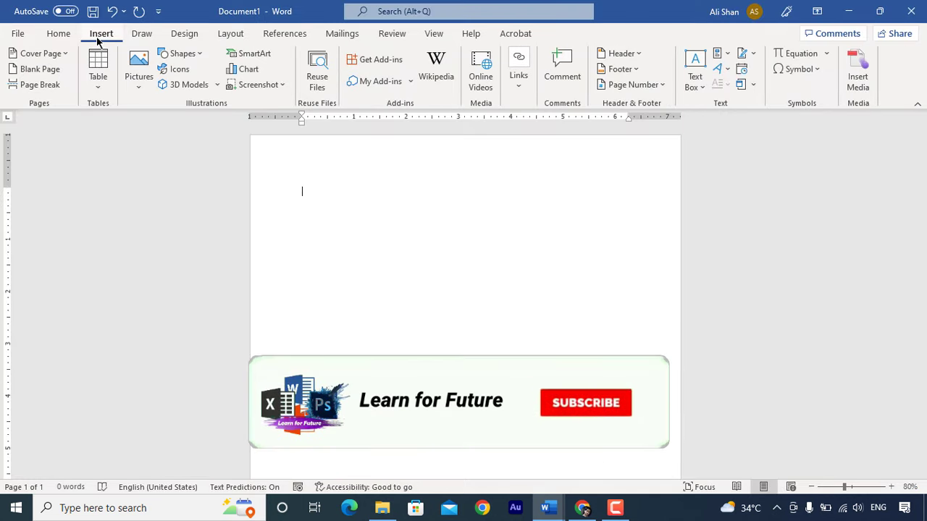
pyautogui.click(200, 58)
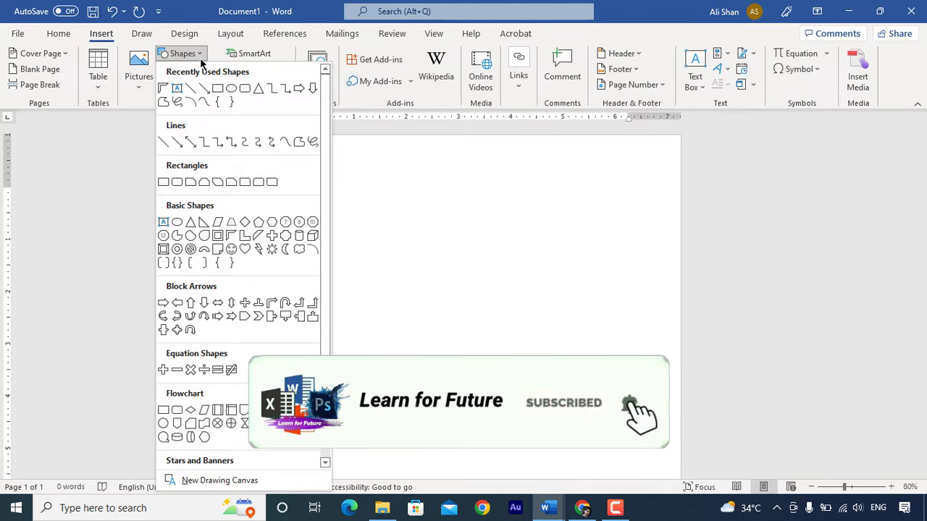
pyautogui.click(216, 89)
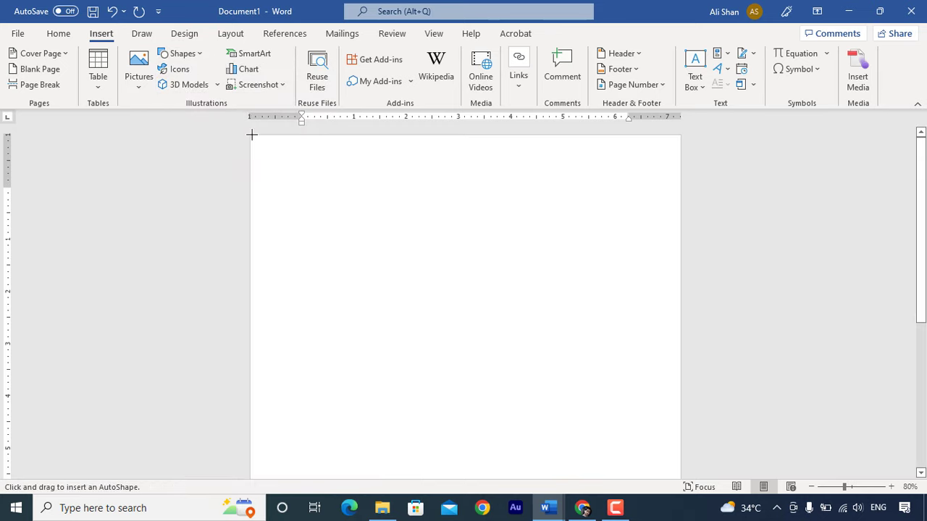
pyautogui.moveTo(251, 136); pyautogui.dragTo(308, 152)
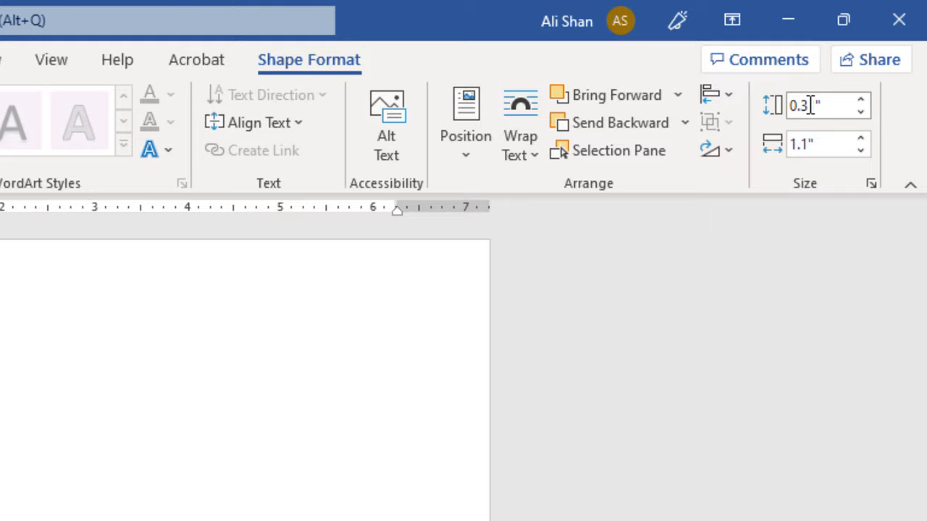
# - Size the rectangle to 11.77" high and 2.48" wide
pyautogui.click(799, 107)
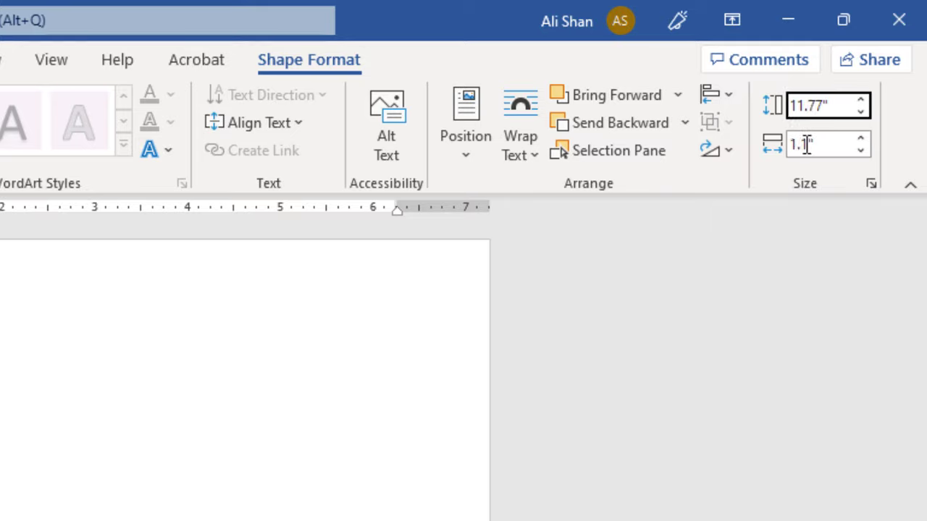
pyautogui.click(797, 145)
pyautogui.write('2.')
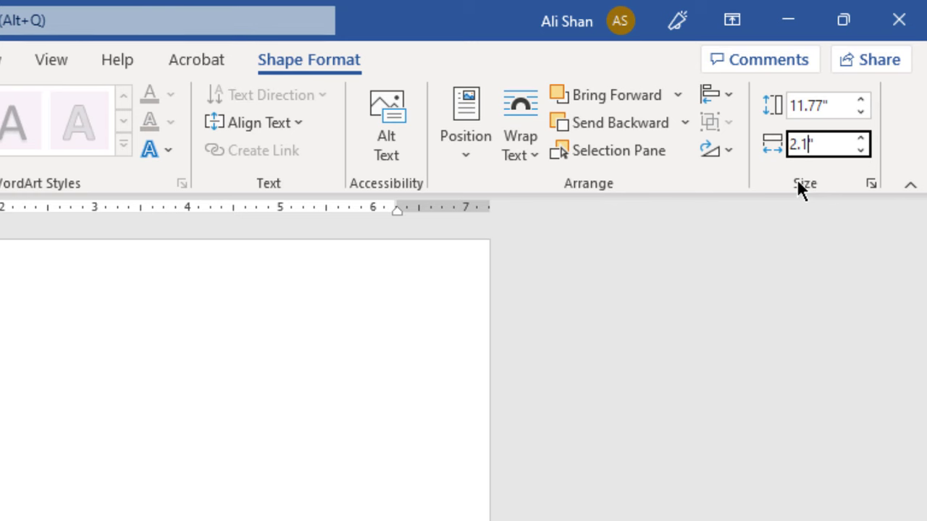
pyautogui.press('Delete')
pyautogui.write('48')
pyautogui.press('Return')
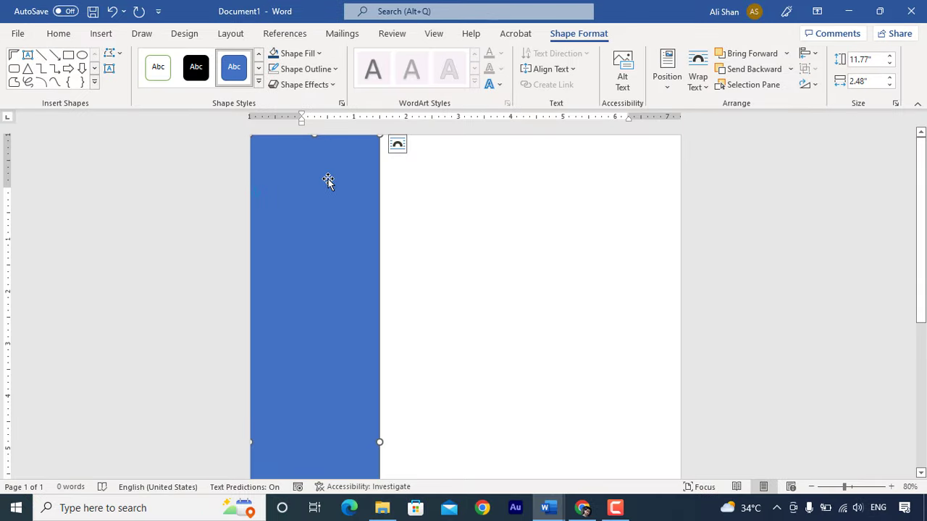
# - Fill the sidebar rectangle dark blue
pyautogui.click(317, 53)
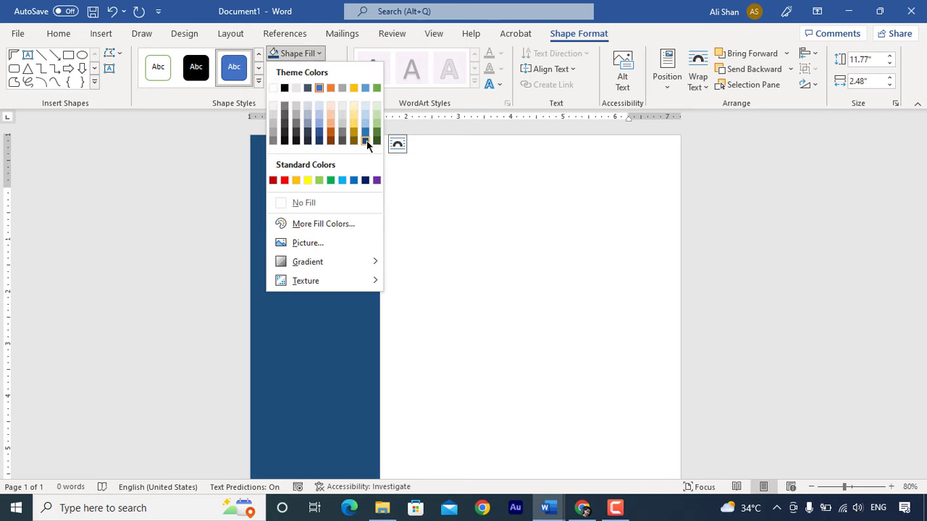
pyautogui.click(366, 141)
pyautogui.click(411, 187)
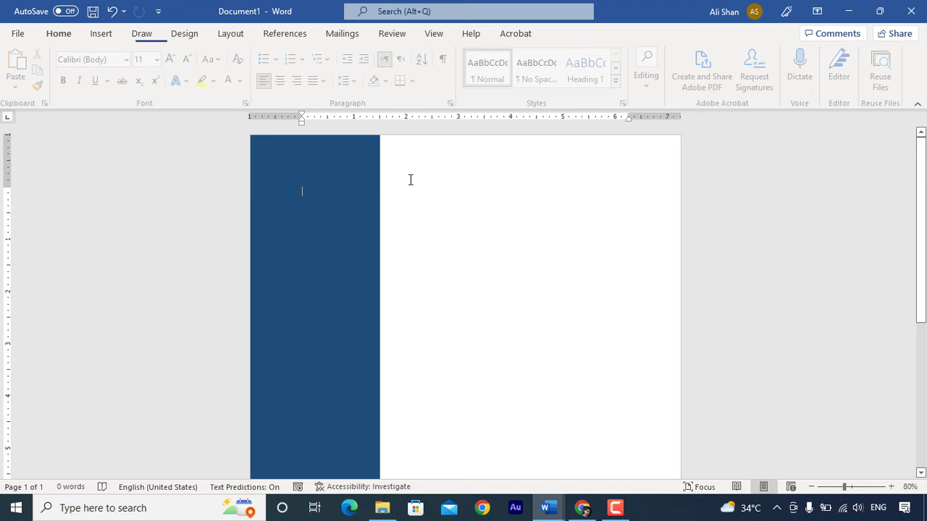
pyautogui.click(101, 33)
# - Draw a half frame shape on the page
pyautogui.click(183, 54)
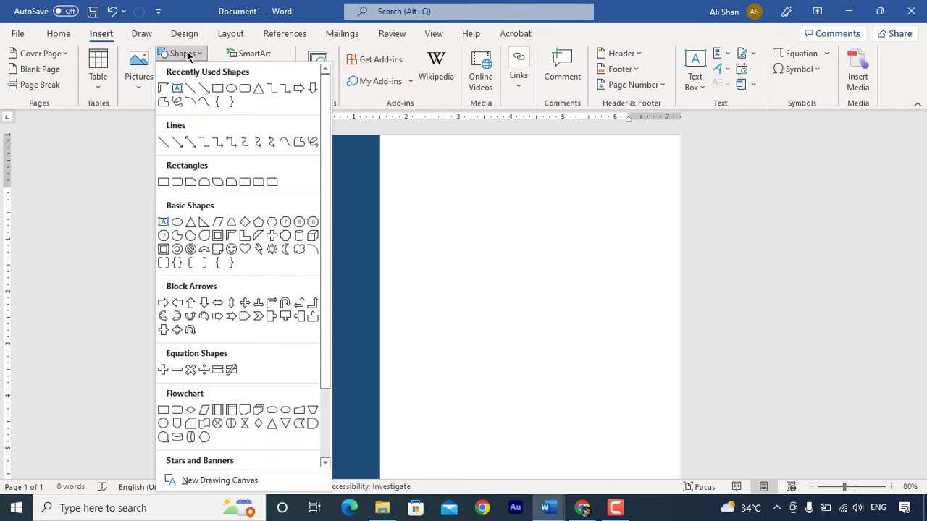
pyautogui.click(230, 235)
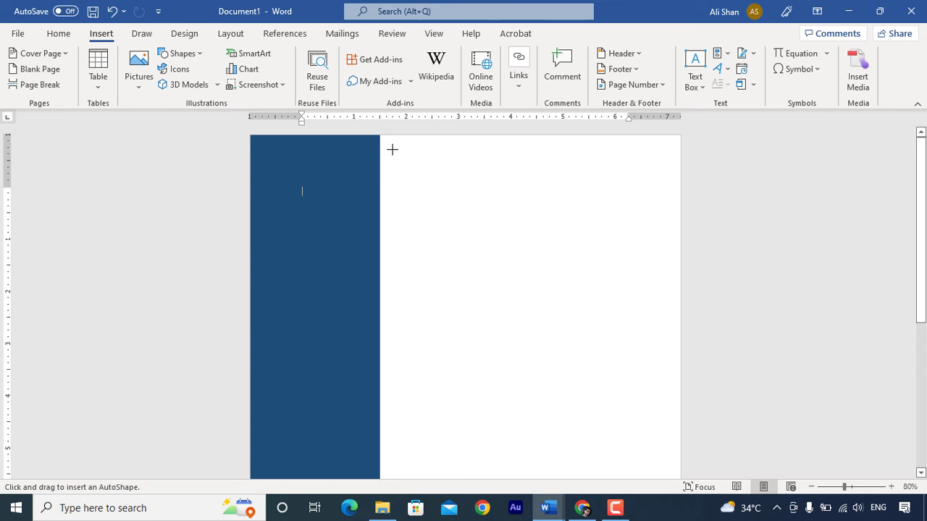
pyautogui.moveTo(393, 148); pyautogui.dragTo(442, 153)
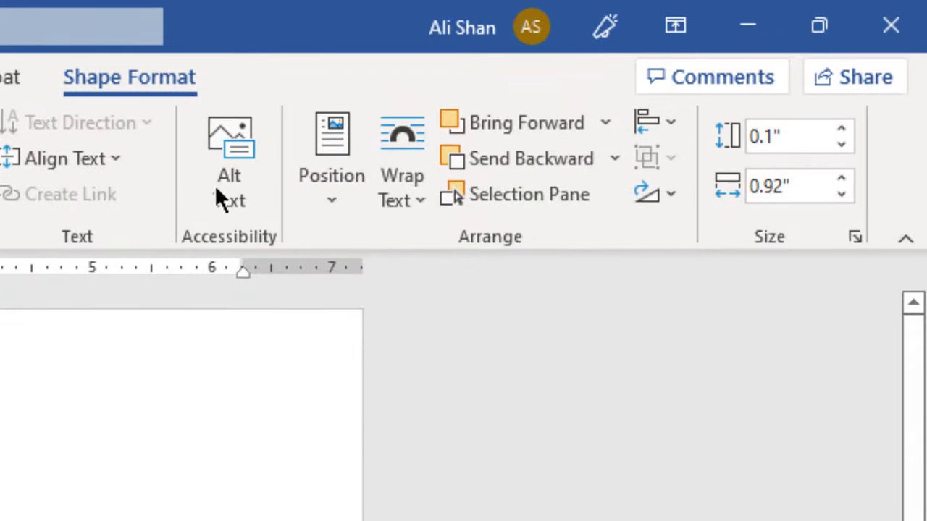
# - Size the half frame to 0.88" high by 3.34" wide
pyautogui.click(770, 133)
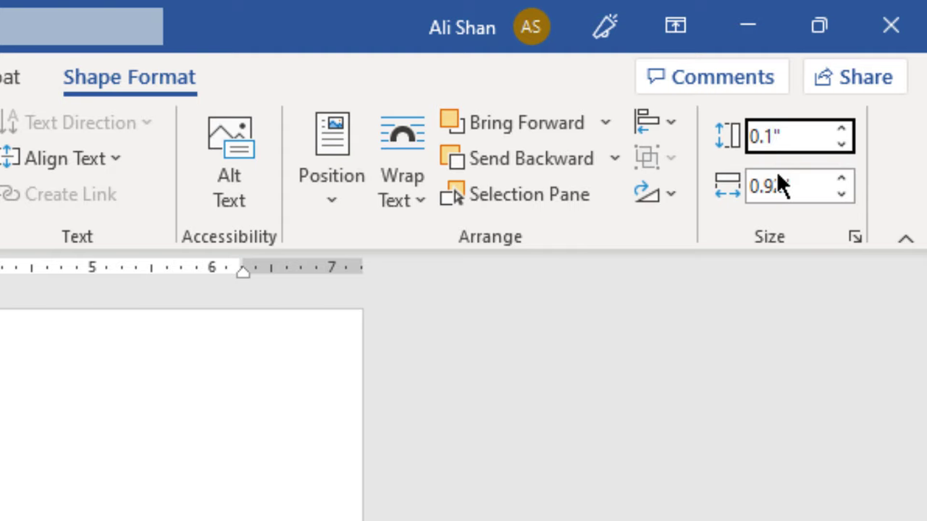
pyautogui.press('BackSpace')
pyautogui.write('88')
pyautogui.press('Tab')
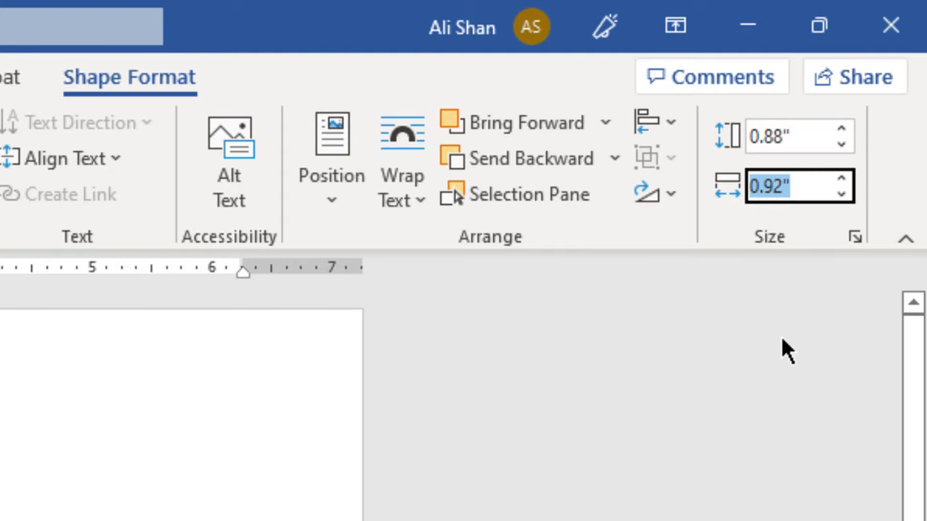
pyautogui.press('Left')
pyautogui.press('Right')
pyautogui.press('BackSpace')
pyautogui.write('3')
pyautogui.press('End')
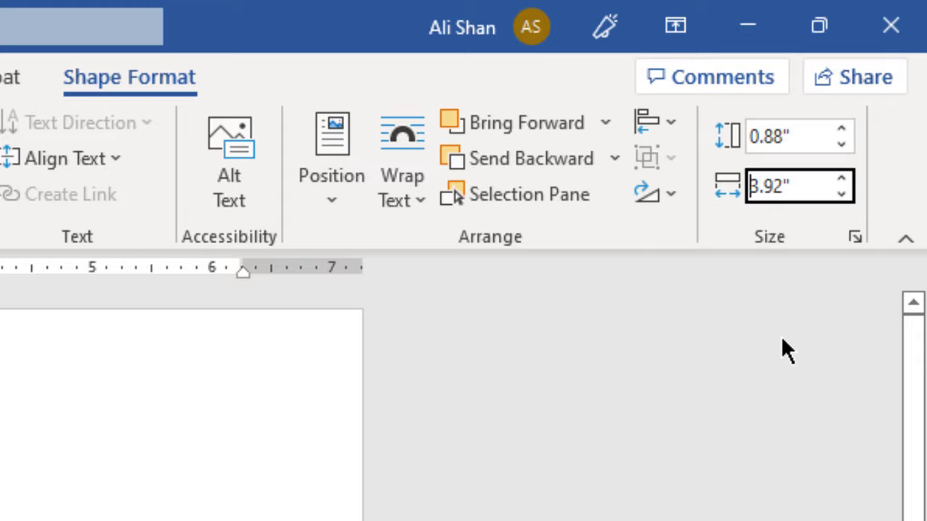
pyautogui.click(784, 181)
pyautogui.write('34')
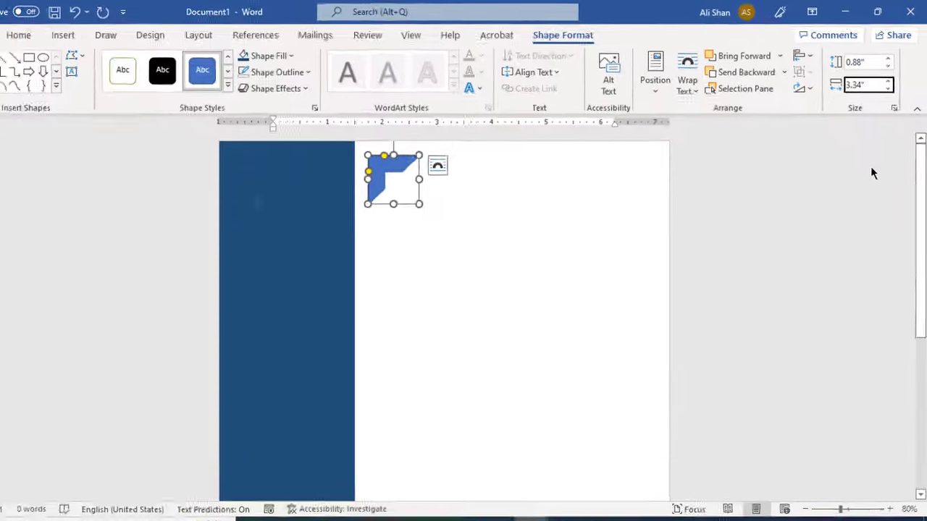
pyautogui.press('Return')
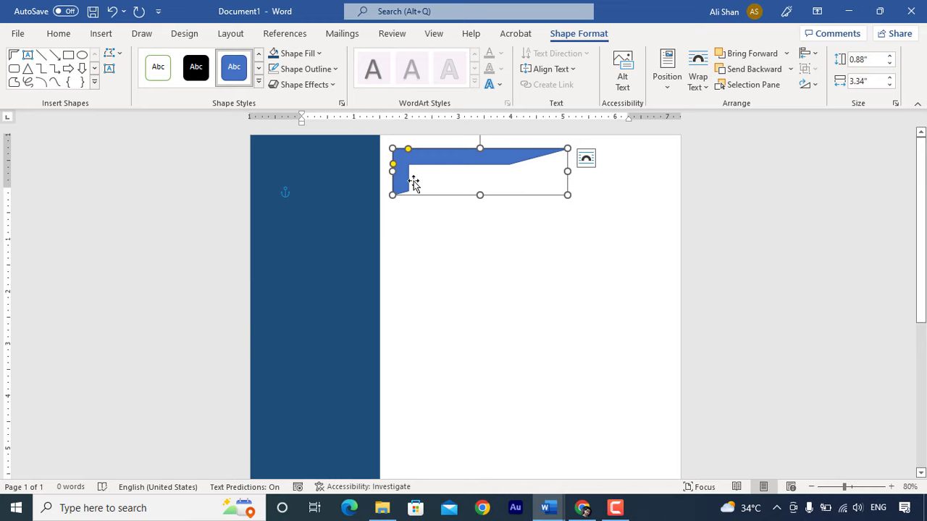
# - Thin the frame's arms, flip it horizontally, fill it dark blue and move it top-right
pyautogui.moveTo(392, 166); pyautogui.dragTo(403, 154)
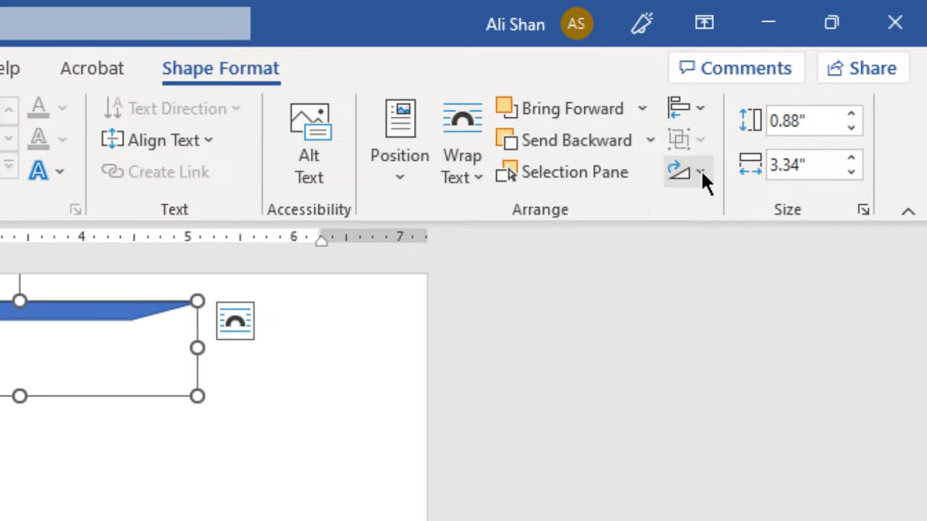
pyautogui.click(701, 170)
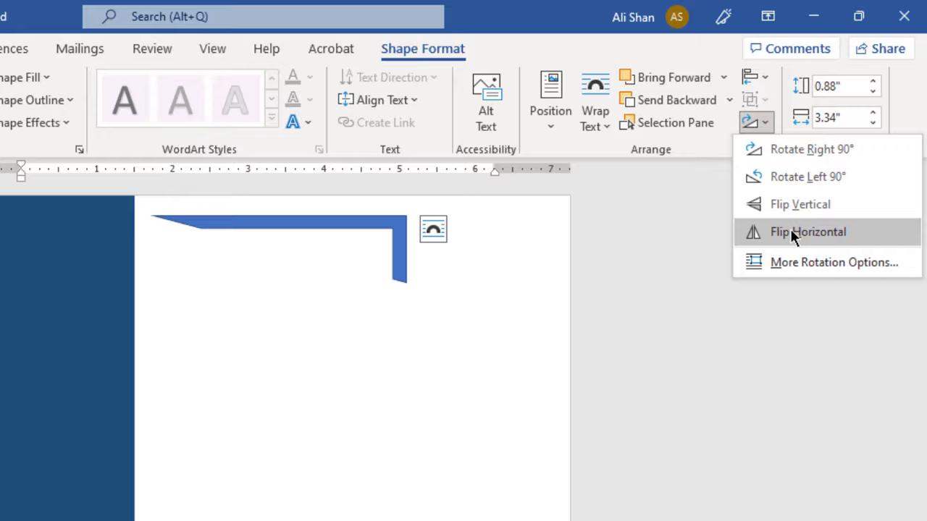
pyautogui.click(737, 326)
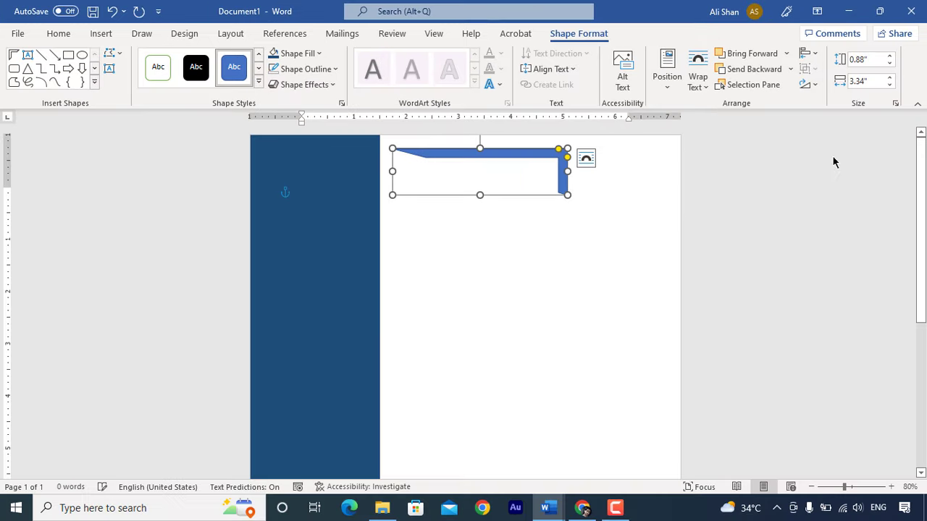
pyautogui.click(318, 54)
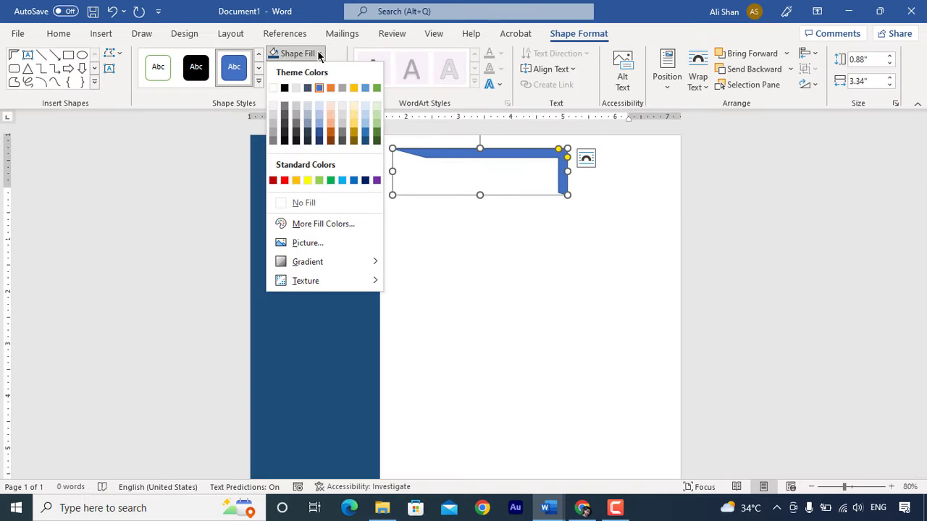
pyautogui.click(365, 142)
pyautogui.moveTo(520, 161); pyautogui.dragTo(631, 138)
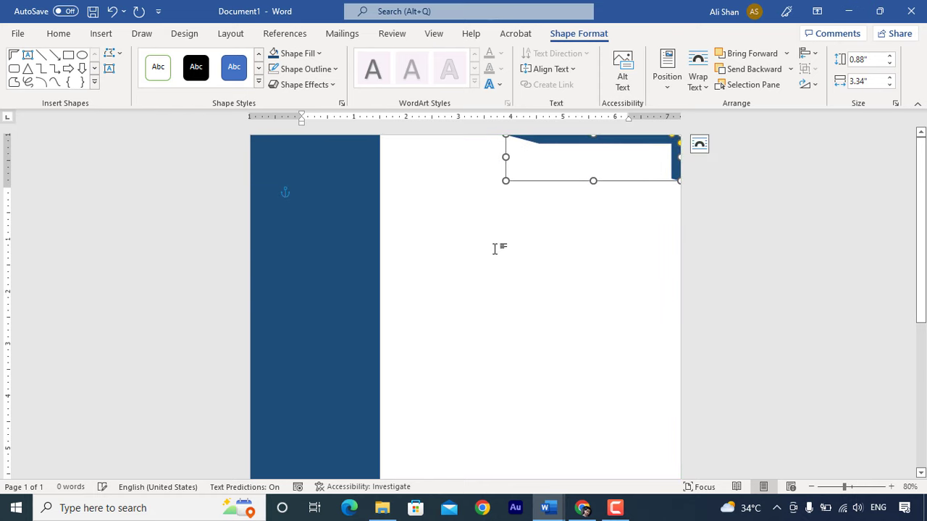
pyautogui.click(326, 174)
# - Insert the portrait photo, float it in front of the shapes, and move it over the sidebar
pyautogui.click(101, 33)
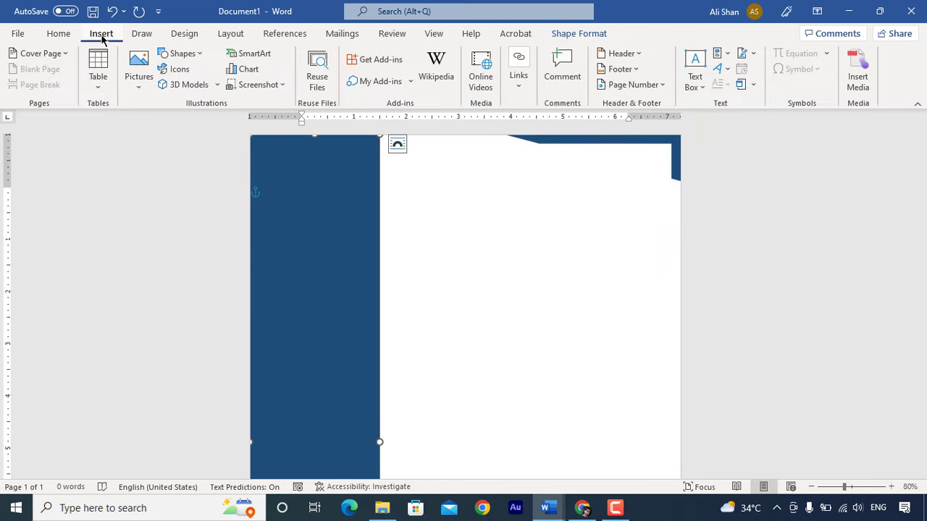
pyautogui.click(139, 78)
pyautogui.click(182, 135)
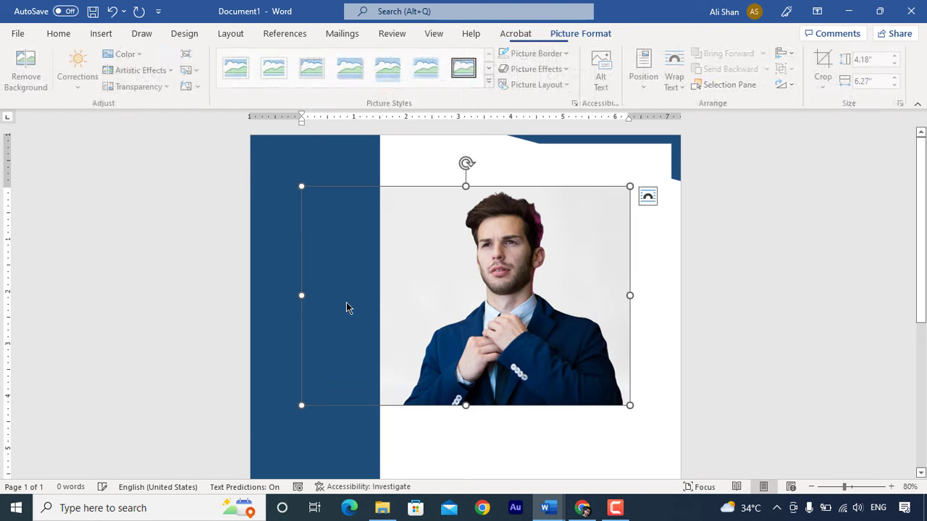
pyautogui.rightClick(484, 260)
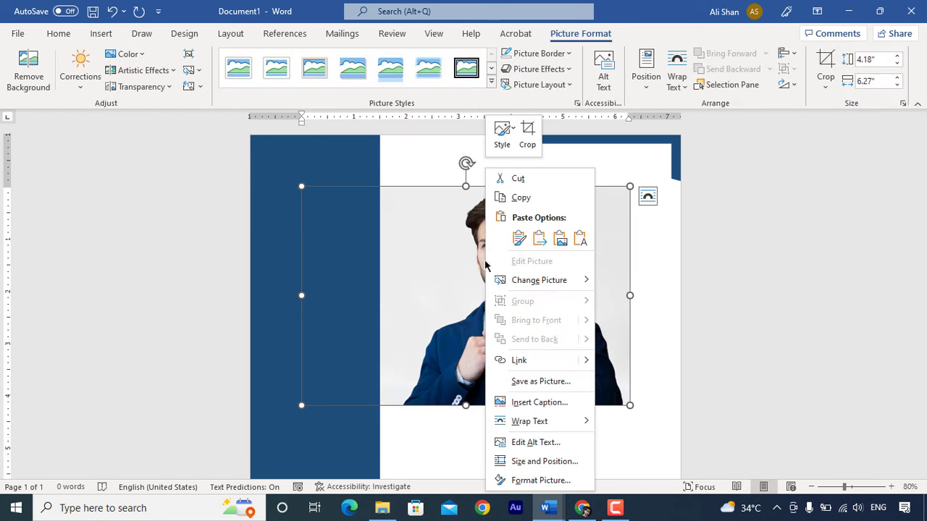
pyautogui.moveTo(550, 420)
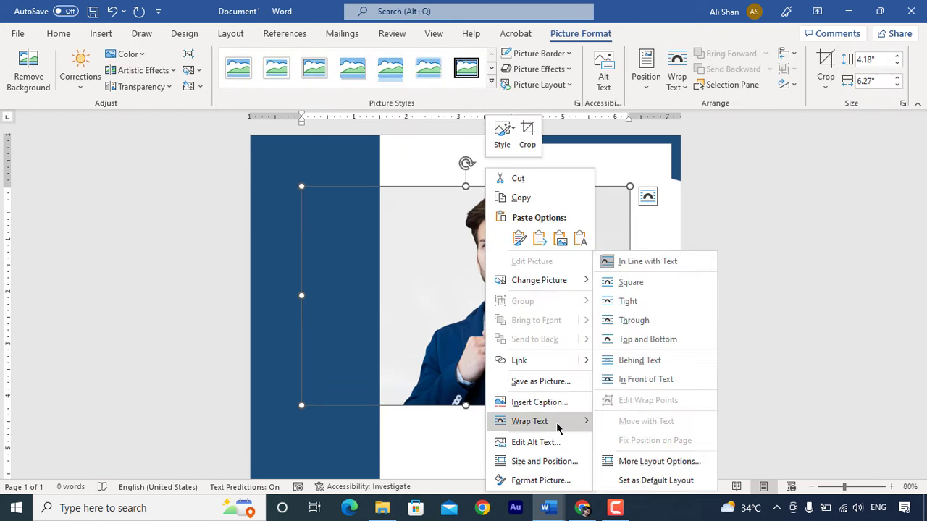
pyautogui.click(637, 382)
pyautogui.moveTo(442, 256); pyautogui.dragTo(350, 205)
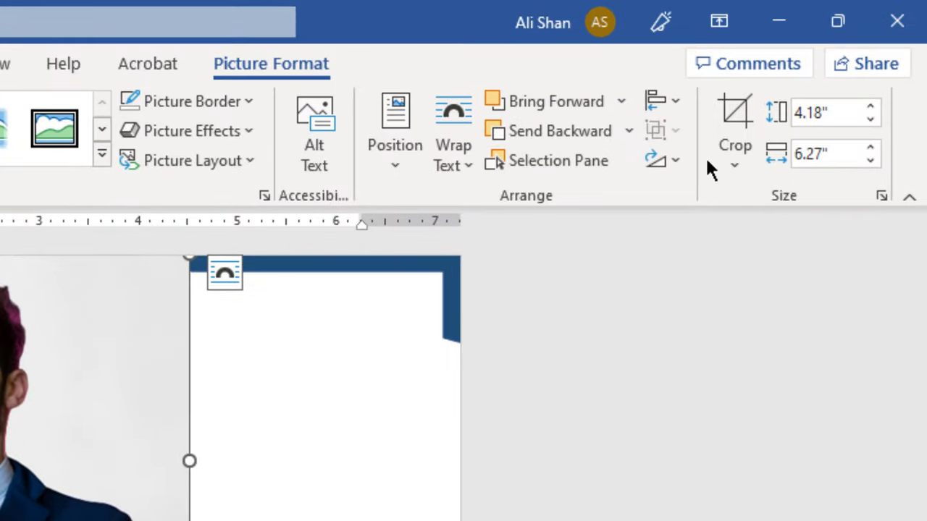
# - Crop the photo to a circle, shrink it to about 1.96" x 2.02", and place it at the sidebar top
pyautogui.click(792, 118)
pyautogui.moveTo(809, 236)
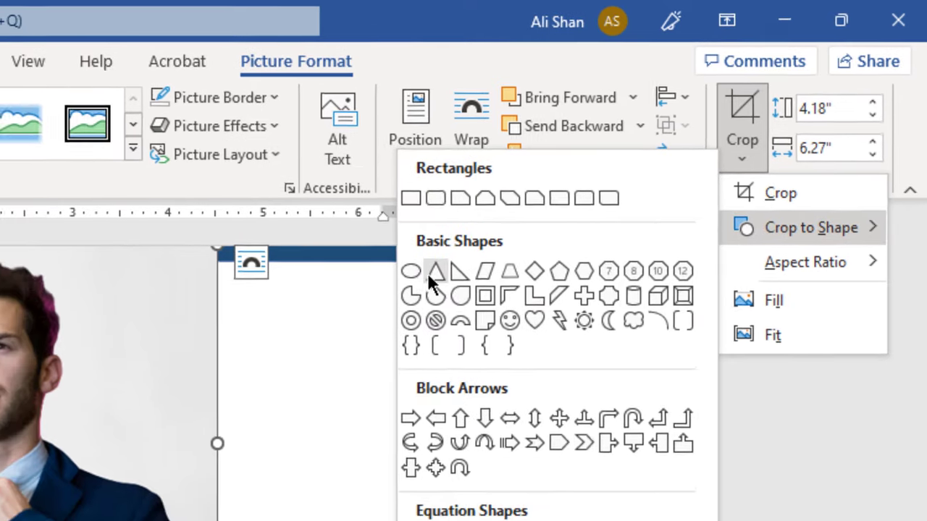
pyautogui.click(390, 281)
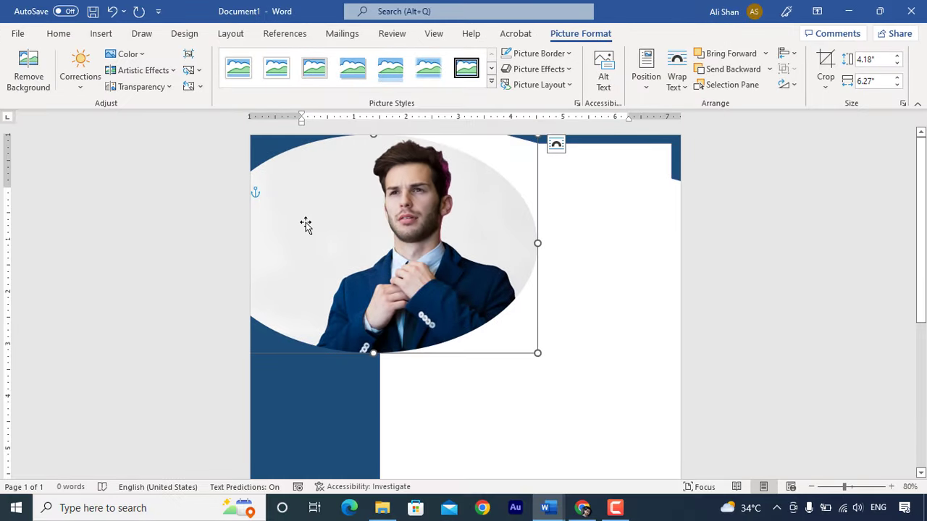
pyautogui.moveTo(305, 225); pyautogui.dragTo(351, 230)
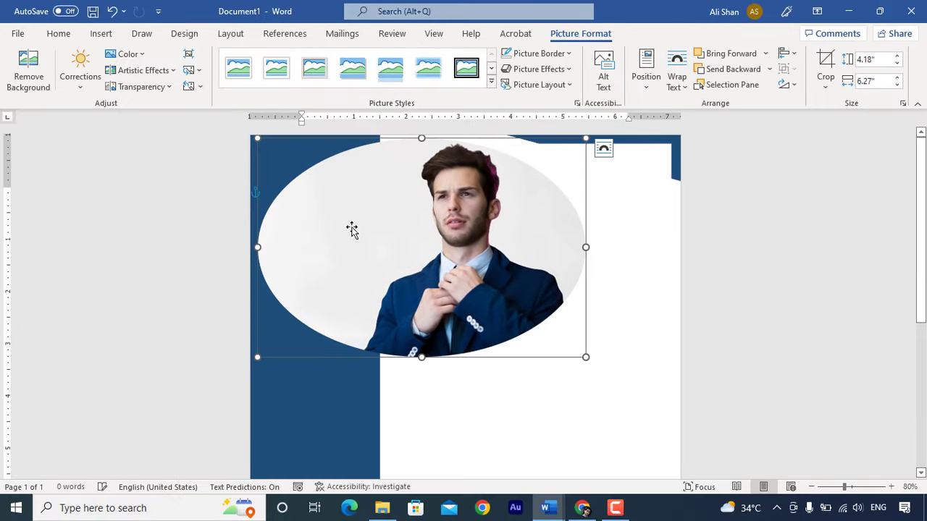
pyautogui.click(825, 86)
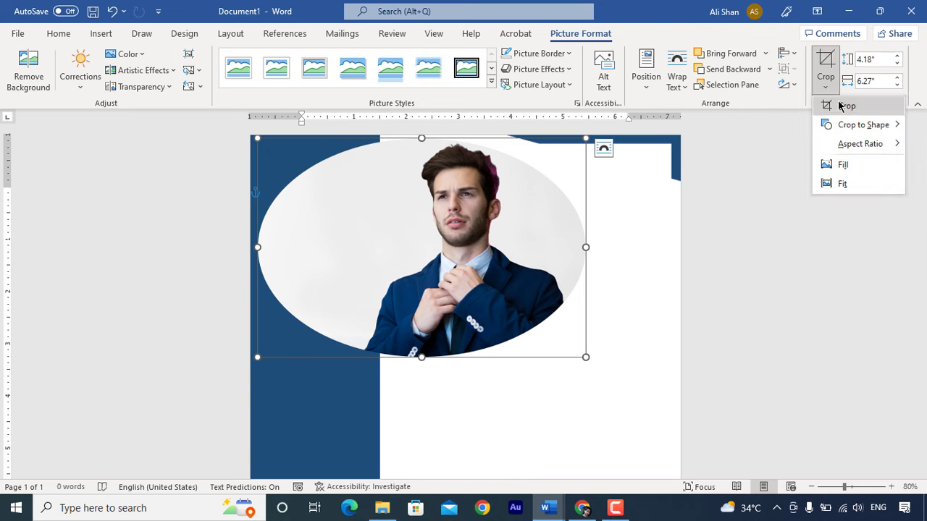
pyautogui.click(843, 105)
pyautogui.moveTo(260, 139); pyautogui.dragTo(340, 140)
pyautogui.moveTo(585, 356); pyautogui.dragTo(368, 260)
pyautogui.click(483, 262)
pyautogui.click(483, 262)
pyautogui.moveTo(310, 203); pyautogui.dragTo(309, 200)
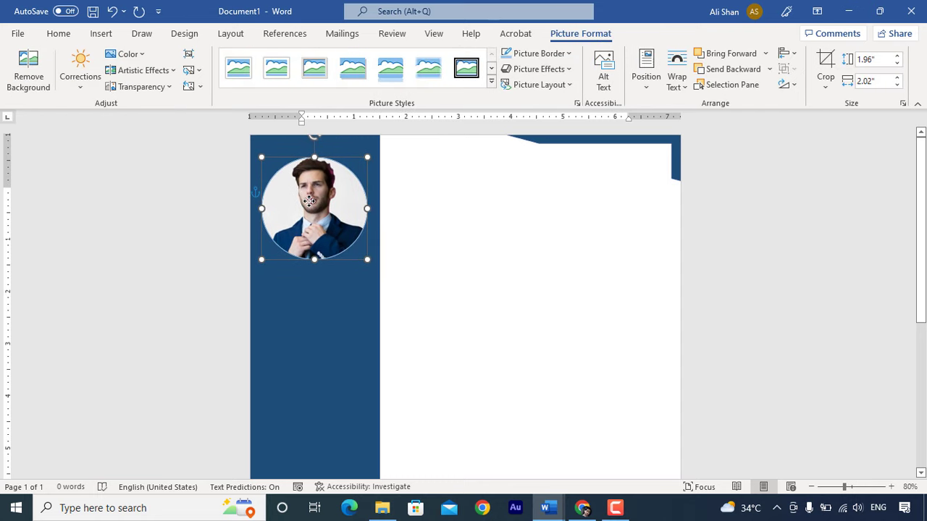
# - Insert a phone icon found by searching 'PHONE' in the icon library
pyautogui.click(499, 295)
pyautogui.click(318, 304)
pyautogui.click(100, 34)
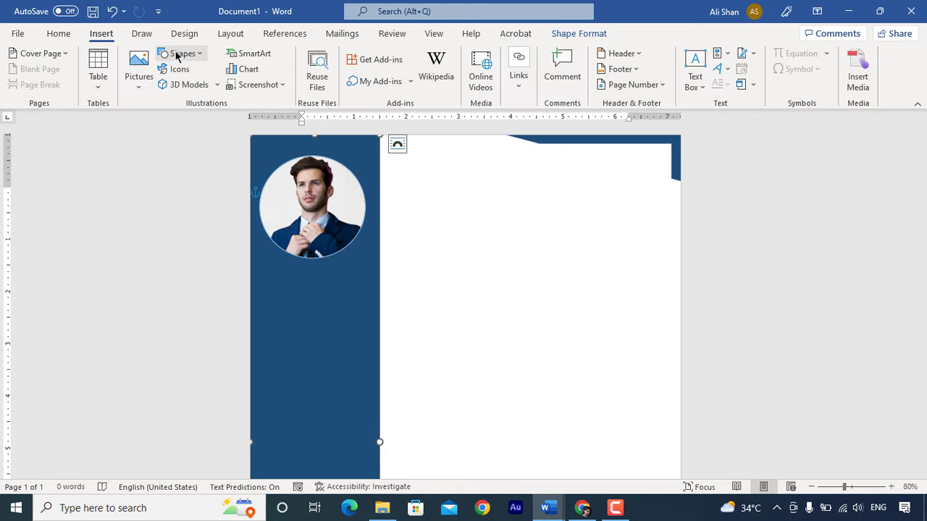
pyautogui.click(180, 54)
pyautogui.click(179, 53)
pyautogui.click(176, 69)
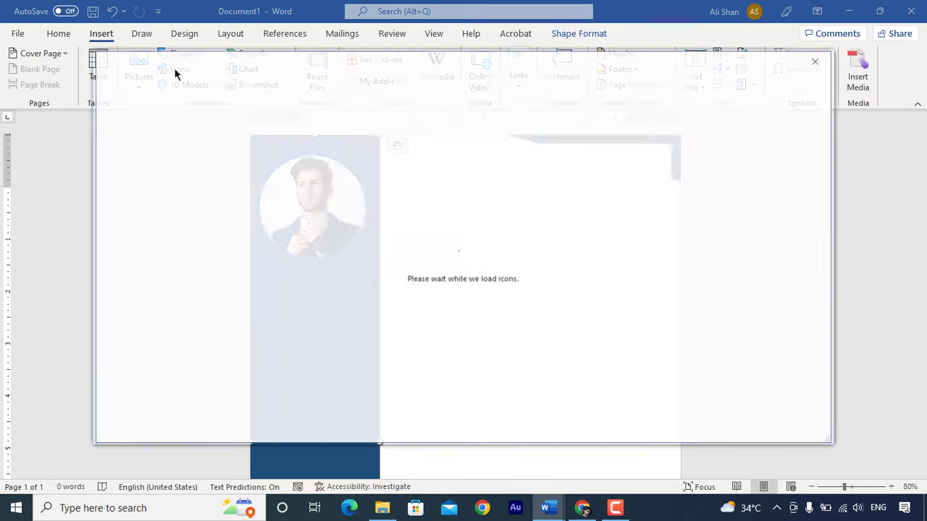
pyautogui.write('PHONE')
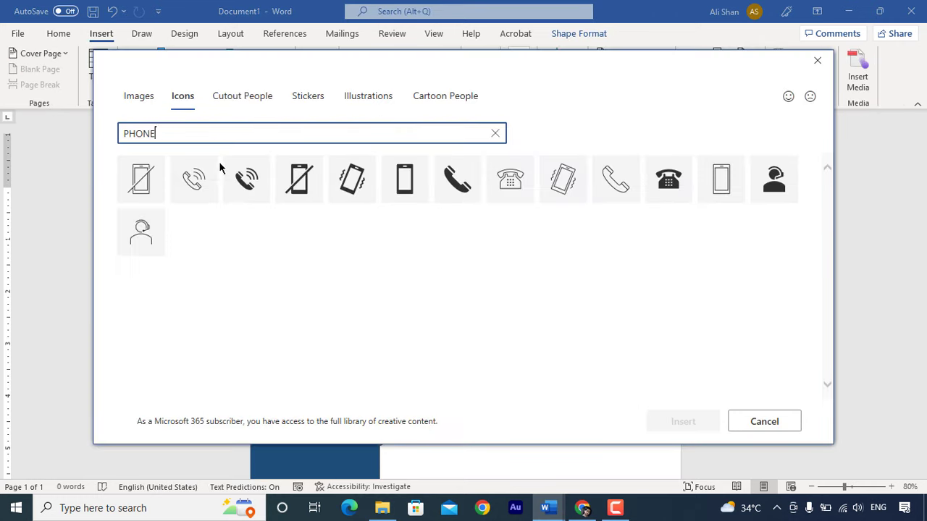
pyautogui.click(193, 181)
pyautogui.click(683, 421)
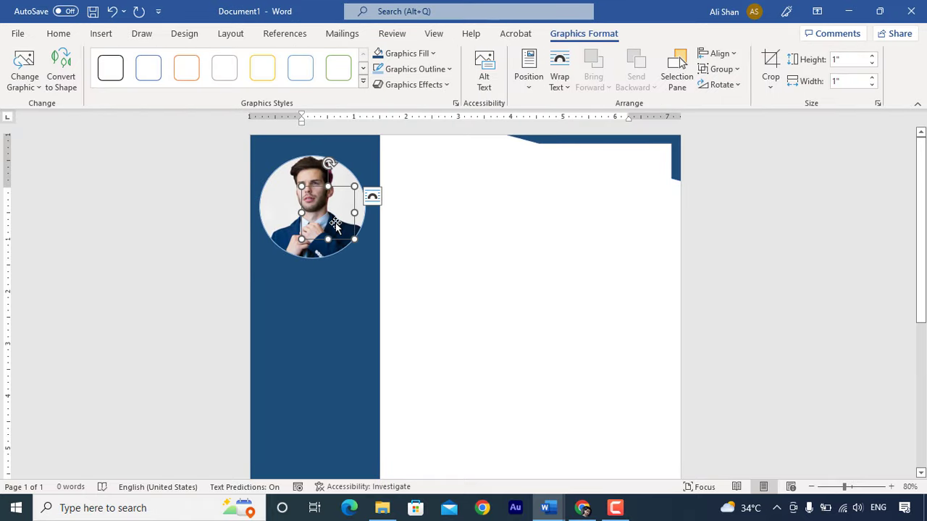
# - Float the phone icon below the photo, shrink it to about 0.44", and colour it white
pyautogui.click(559, 80)
pyautogui.click(598, 224)
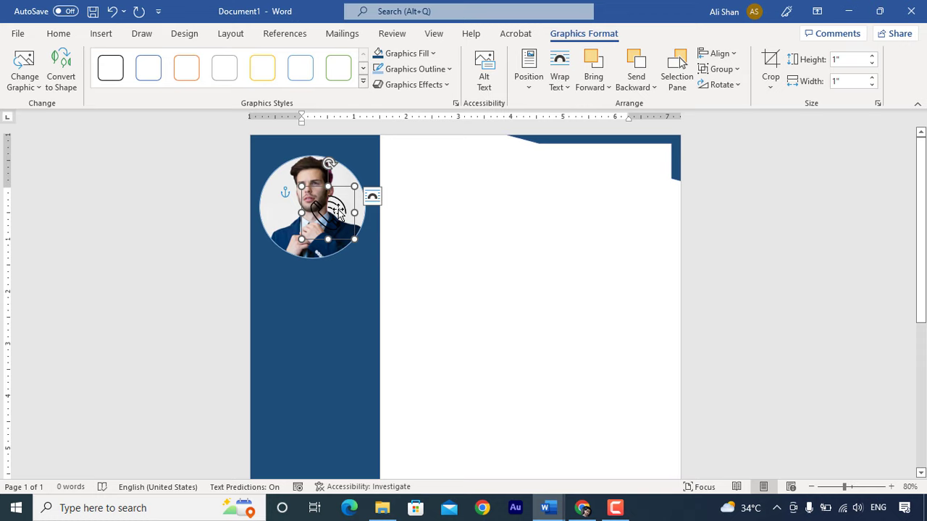
pyautogui.moveTo(336, 210); pyautogui.dragTo(292, 296)
pyautogui.moveTo(310, 331); pyautogui.dragTo(281, 288)
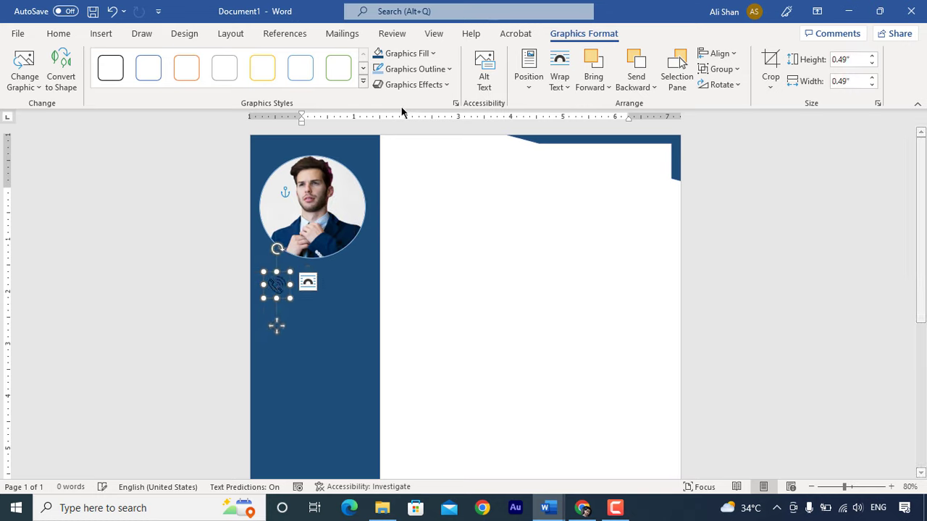
pyautogui.click(433, 54)
pyautogui.click(382, 88)
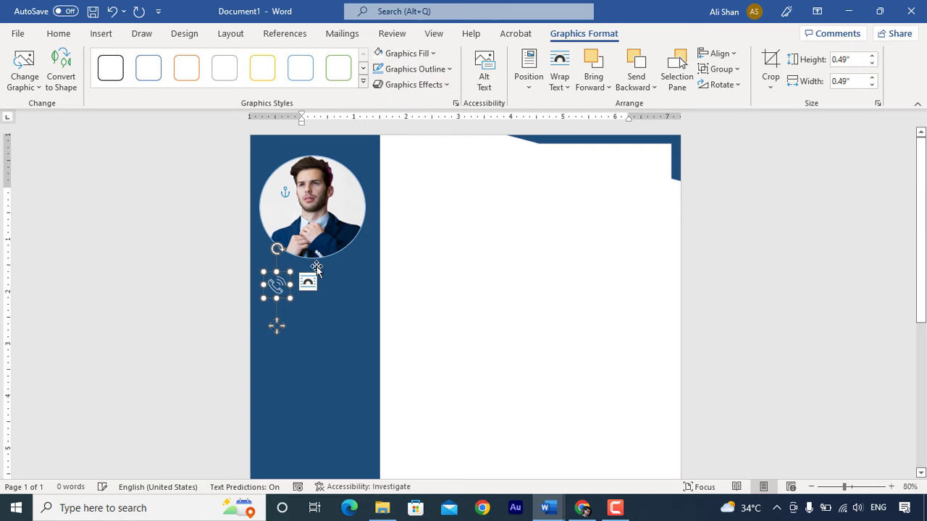
pyautogui.moveTo(288, 299); pyautogui.dragTo(283, 295)
# - Draw a text box beside the phone icon
pyautogui.click(278, 287)
pyautogui.click(100, 33)
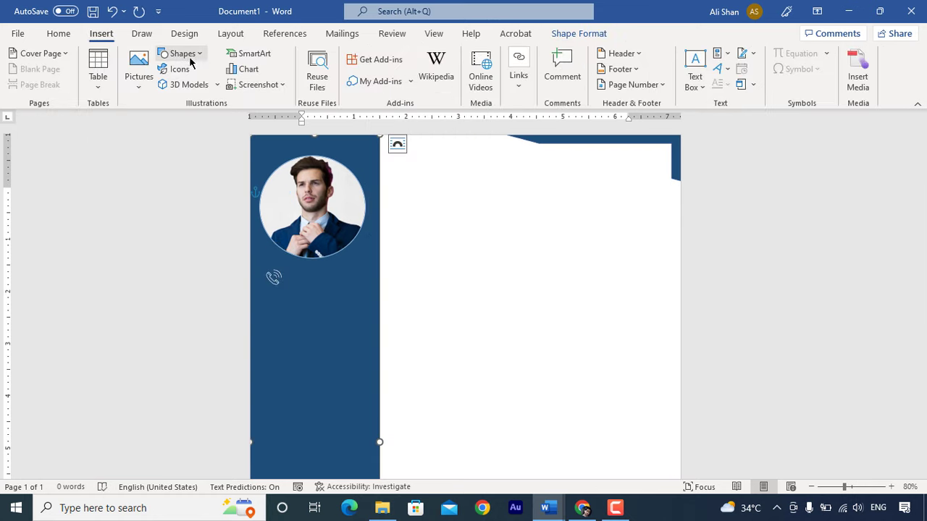
pyautogui.click(182, 53)
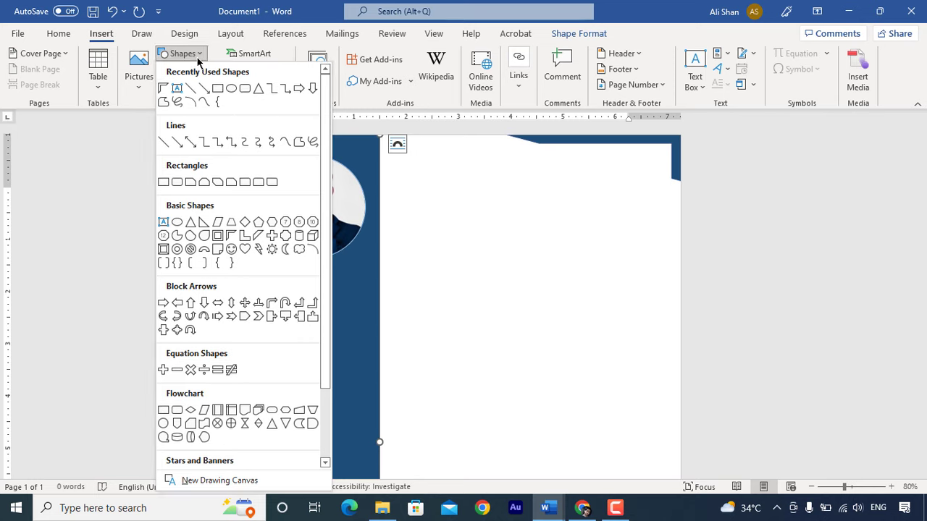
pyautogui.click(173, 89)
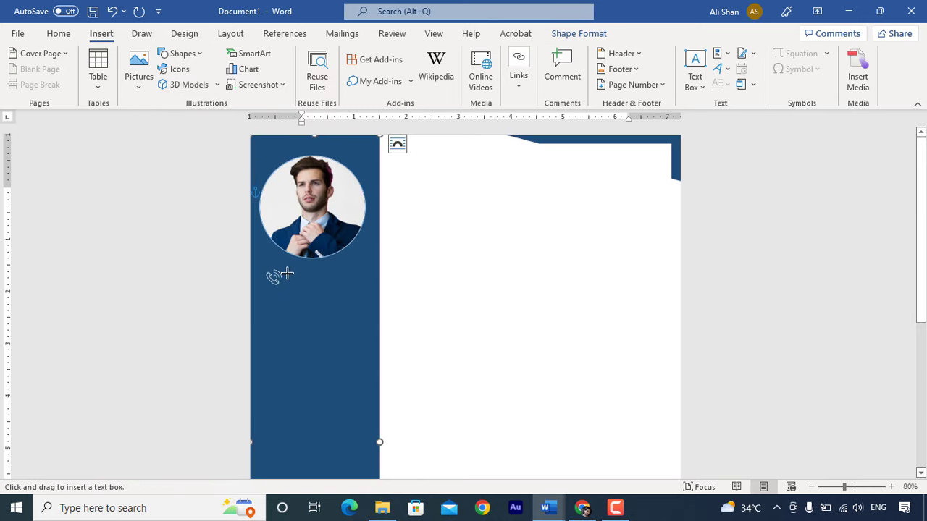
pyautogui.moveTo(289, 271); pyautogui.dragTo(297, 282)
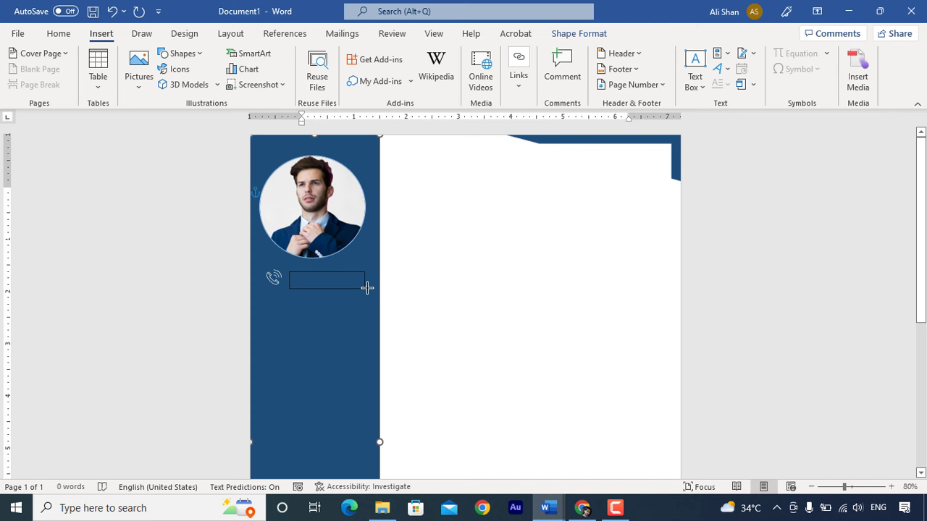
pyautogui.moveTo(373, 288); pyautogui.dragTo(374, 288)
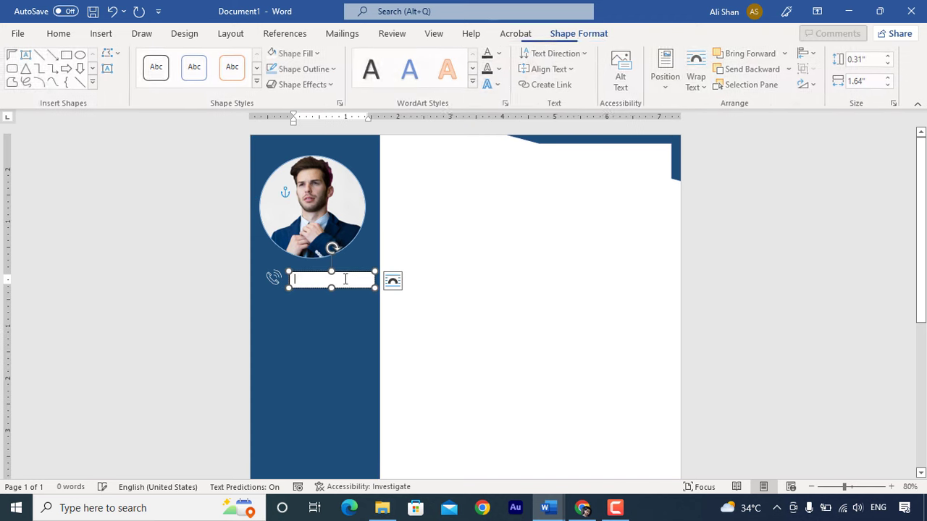
# - Remove the text box's fill and outline so it is transparent and borderless
pyautogui.click(302, 56)
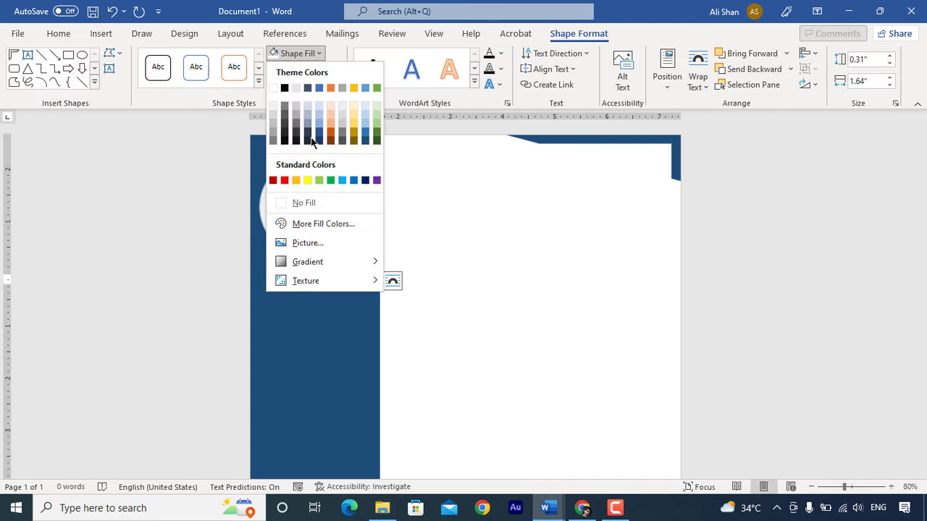
pyautogui.click(306, 204)
pyautogui.click(316, 73)
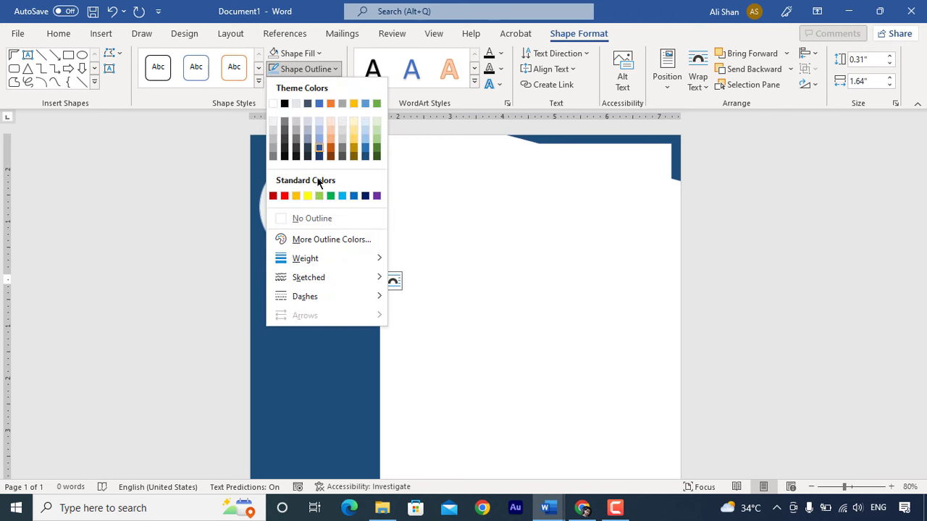
pyautogui.click(306, 215)
# - Paste the placeholder phone number into the text box
pyautogui.click(314, 290)
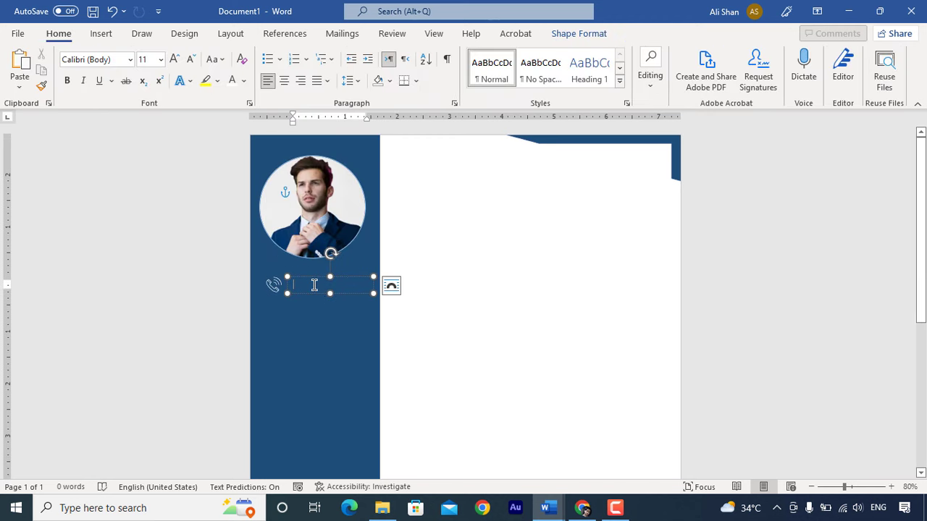
pyautogui.rightClick(314, 285)
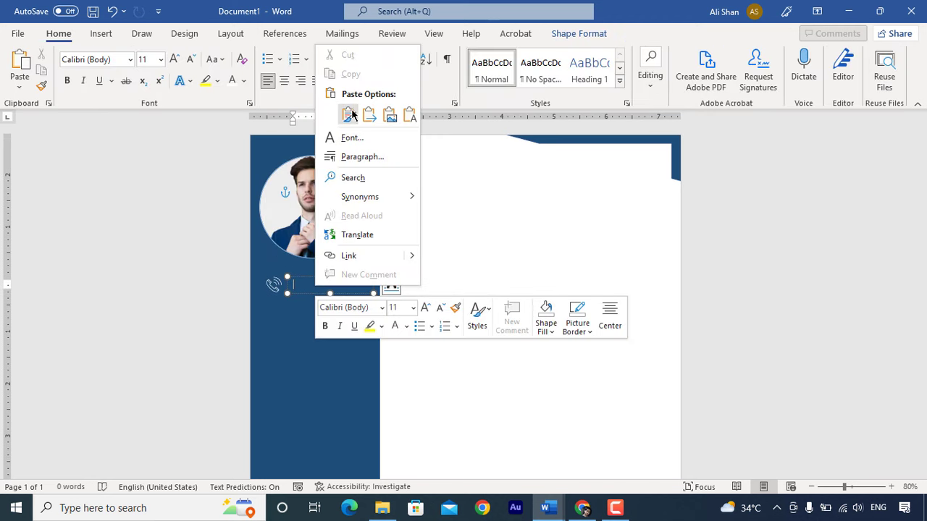
pyautogui.click(303, 288)
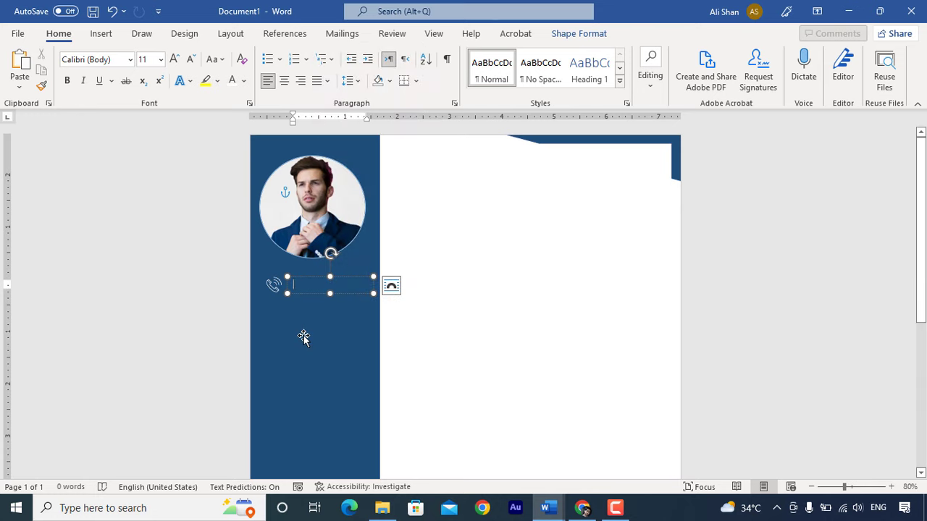
pyautogui.hotkey('ctrl', 'v')
pyautogui.scroll(1, 330, 320)
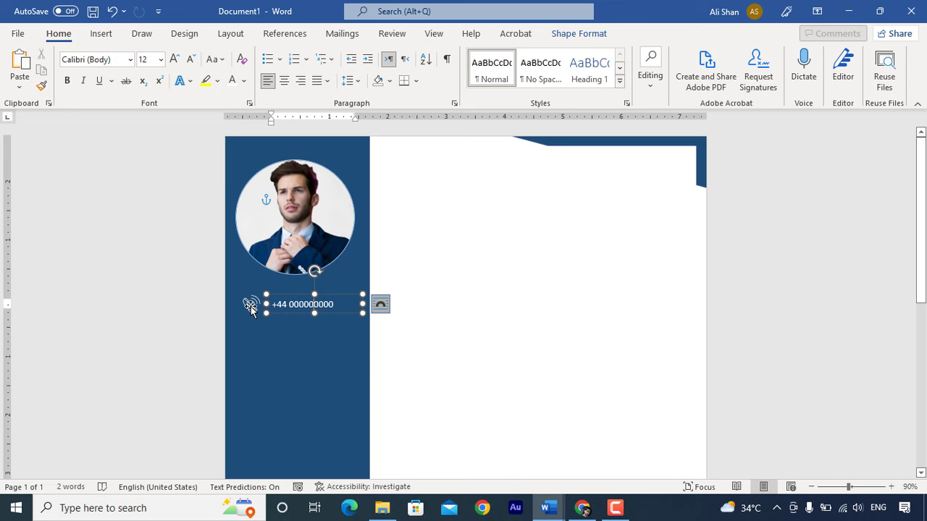
# - Duplicate the phone icon and number box together just below
pyautogui.click(251, 306)
pyautogui.click(314, 297)
pyautogui.keyDown('shift'); pyautogui.click(251, 298); pyautogui.keyUp('shift')
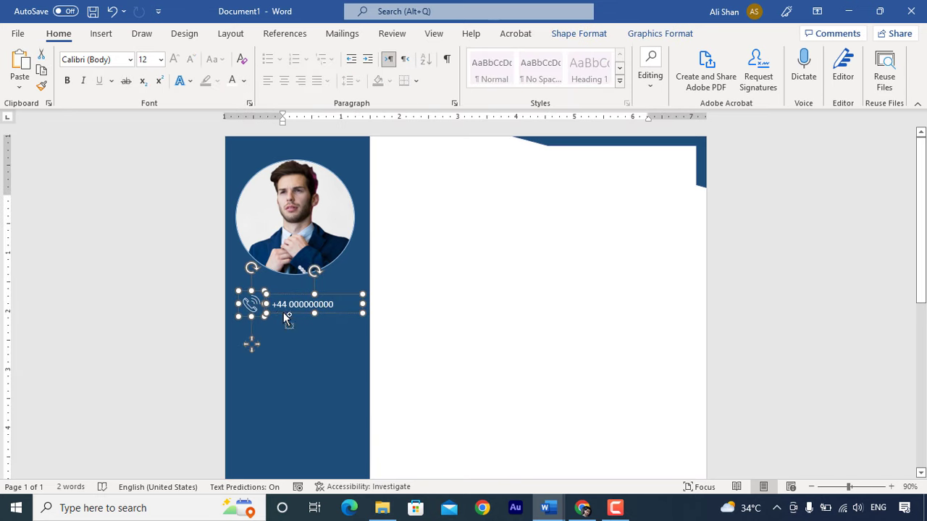
pyautogui.moveTo(286, 319); pyautogui.dragTo(283, 341)
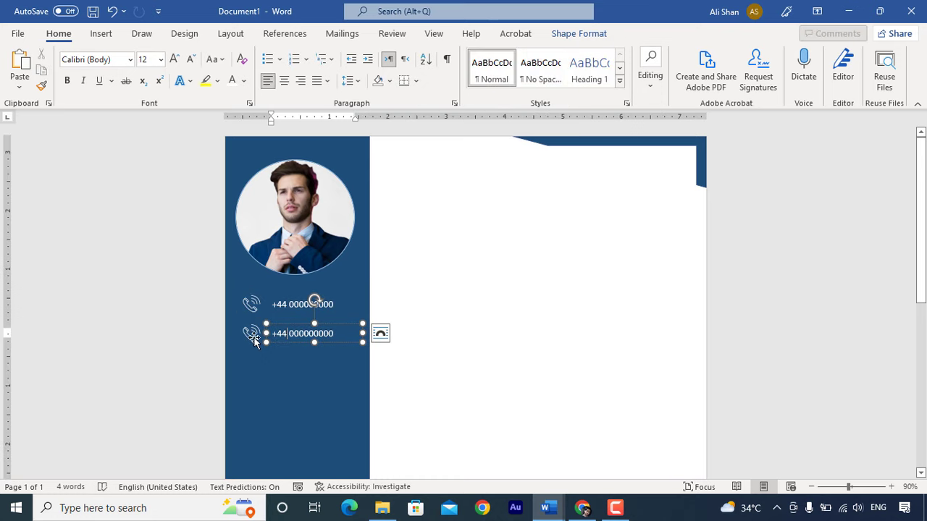
# - Replace the copied phone icon with an envelope icon found by searching 'EMAIL'
pyautogui.click(249, 335)
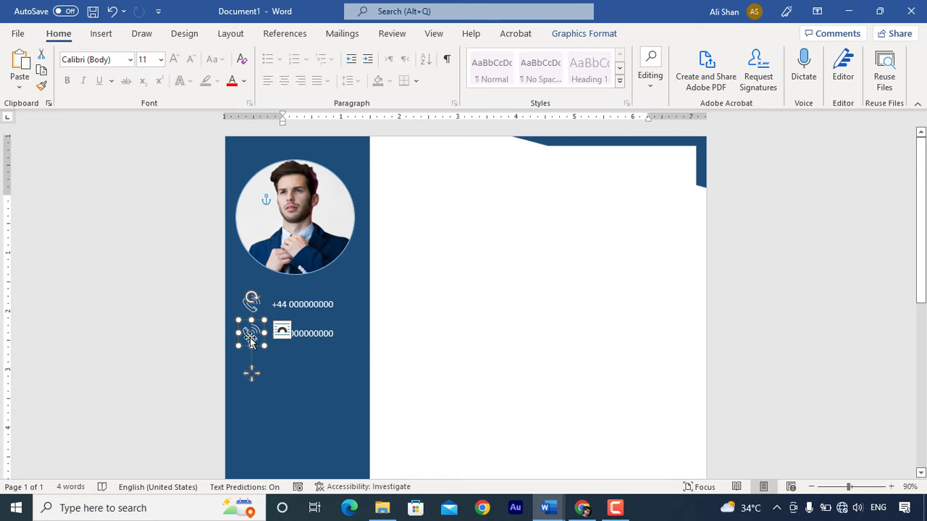
pyautogui.rightClick(249, 338)
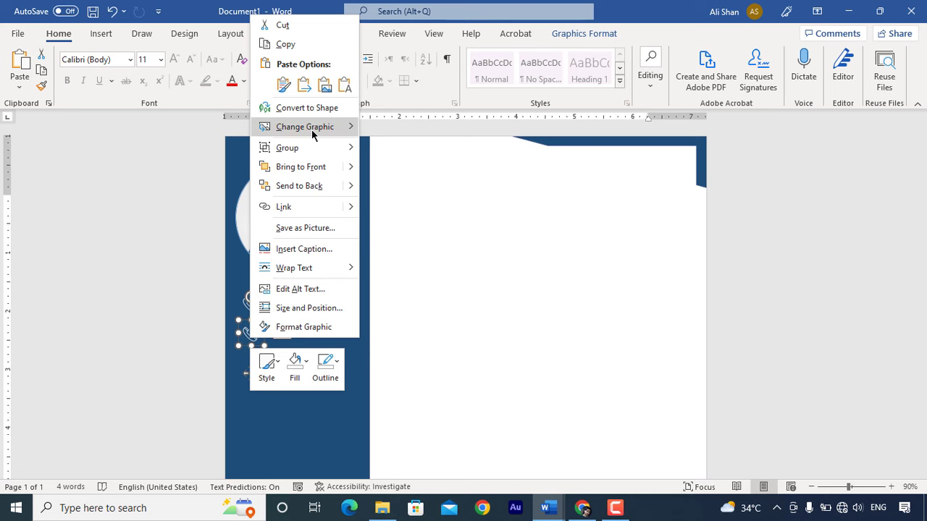
pyautogui.moveTo(312, 134)
pyautogui.click(398, 186)
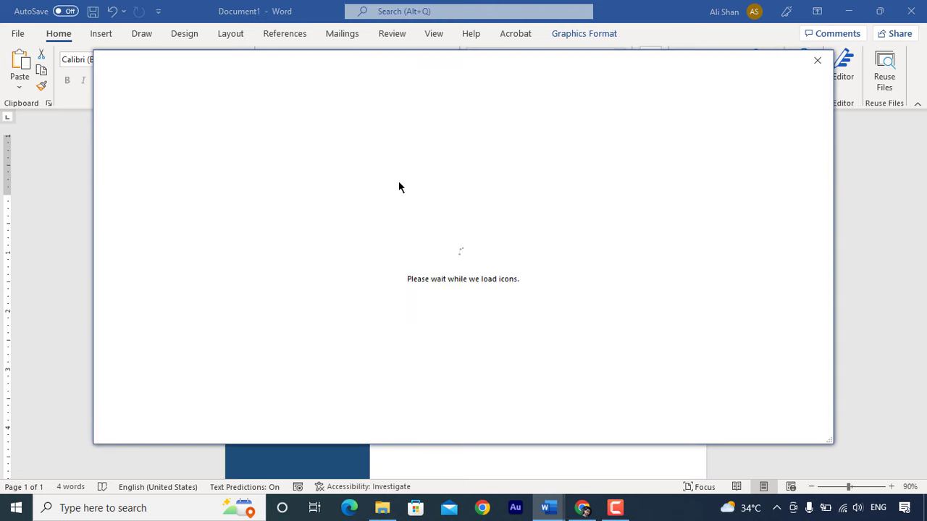
pyautogui.write('EMAIL')
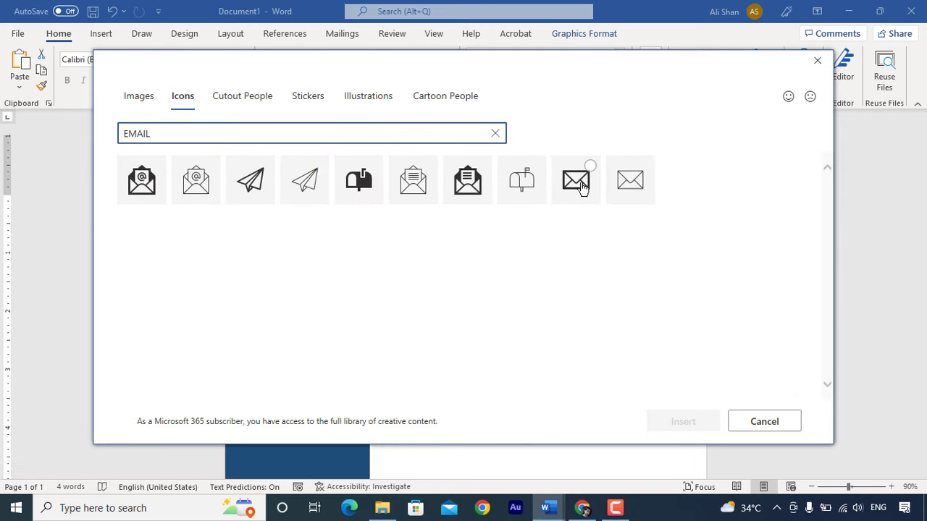
pyautogui.click(583, 184)
pyautogui.click(683, 421)
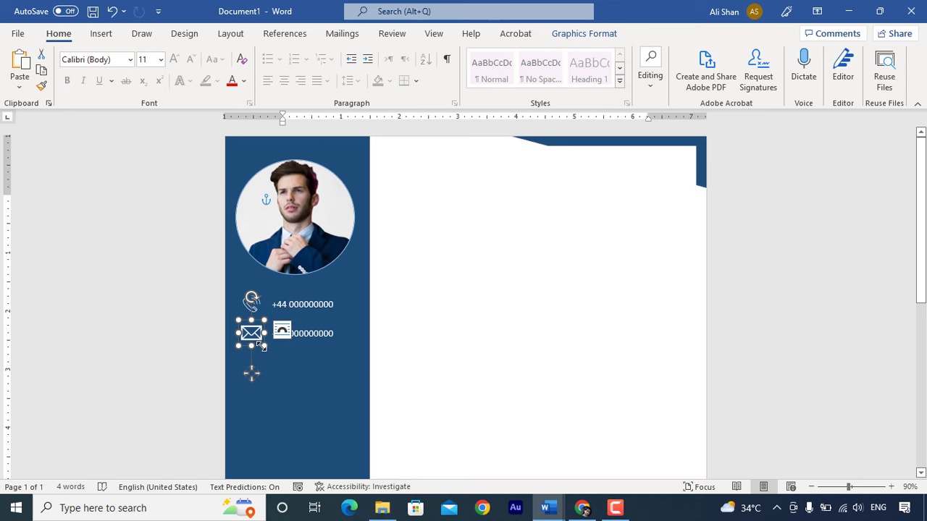
# - Replace the copied number text with the placeholder e-mail address
pyautogui.click(311, 333)
pyautogui.hotkey('ctrl', 'a')
pyautogui.write('a')
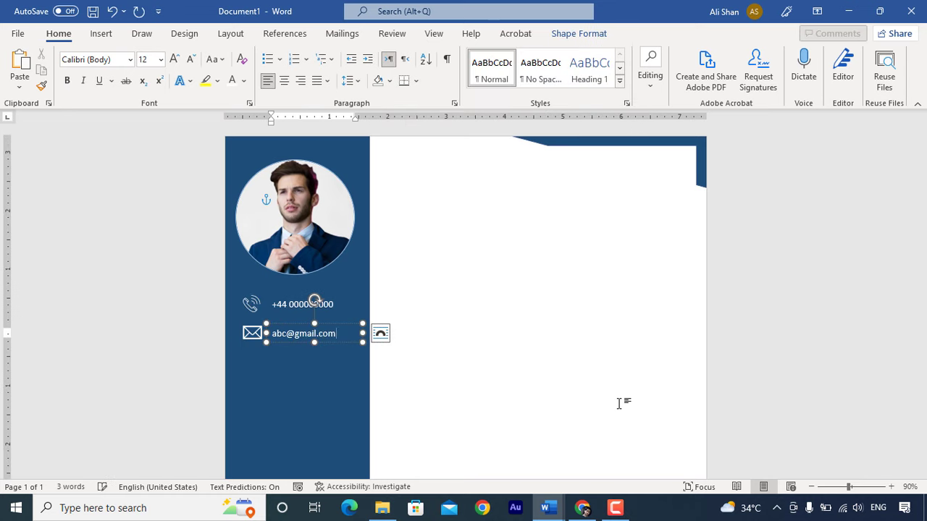
# - Copy the e-mail line below and swap its envelope for a 'location' pin icon
pyautogui.keyDown('shift'); pyautogui.click(251, 338); pyautogui.keyUp('shift')
pyautogui.moveTo(251, 337); pyautogui.dragTo(254, 368)
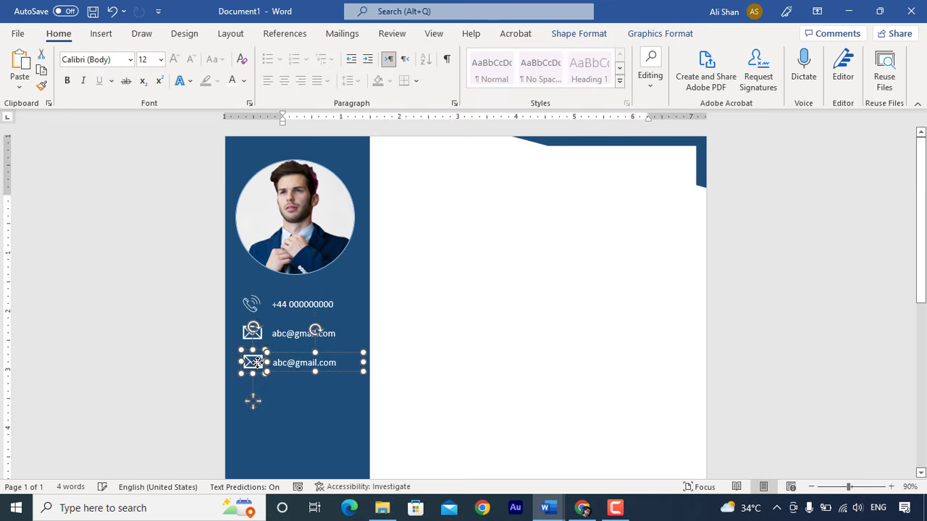
pyautogui.rightClick(254, 365)
pyautogui.moveTo(300, 149)
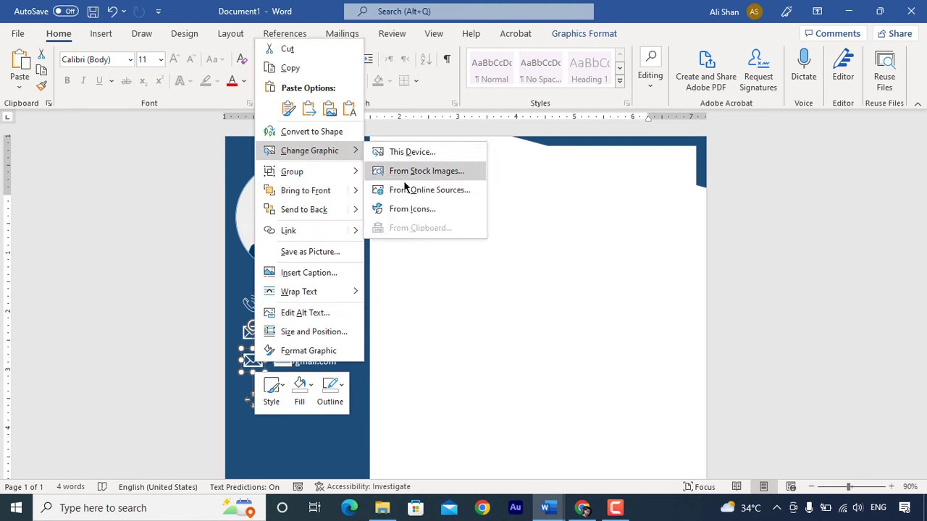
pyautogui.click(408, 208)
pyautogui.write('location')
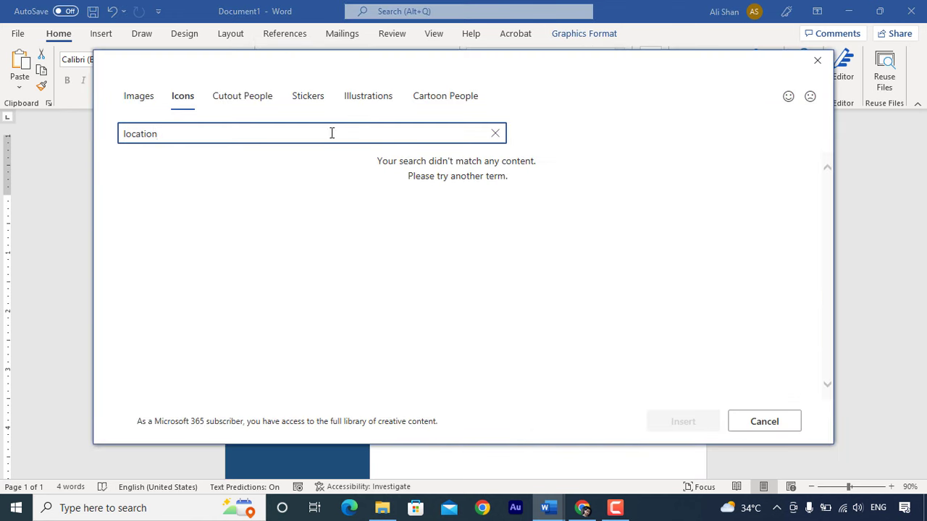
pyautogui.click(307, 187)
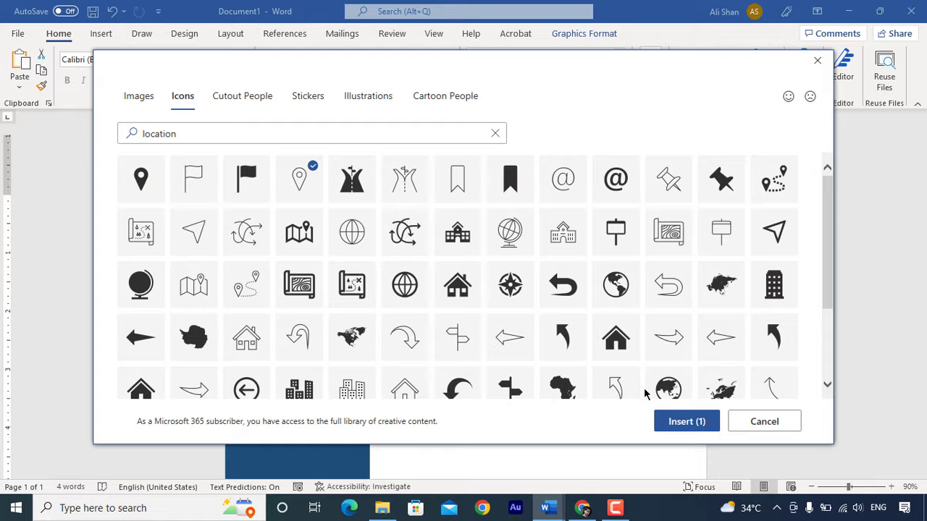
pyautogui.click(683, 421)
# - Paste the placeholder street address over the copied e-mail text
pyautogui.tripleClick(314, 366)
pyautogui.hotkey('ctrl', 'v')
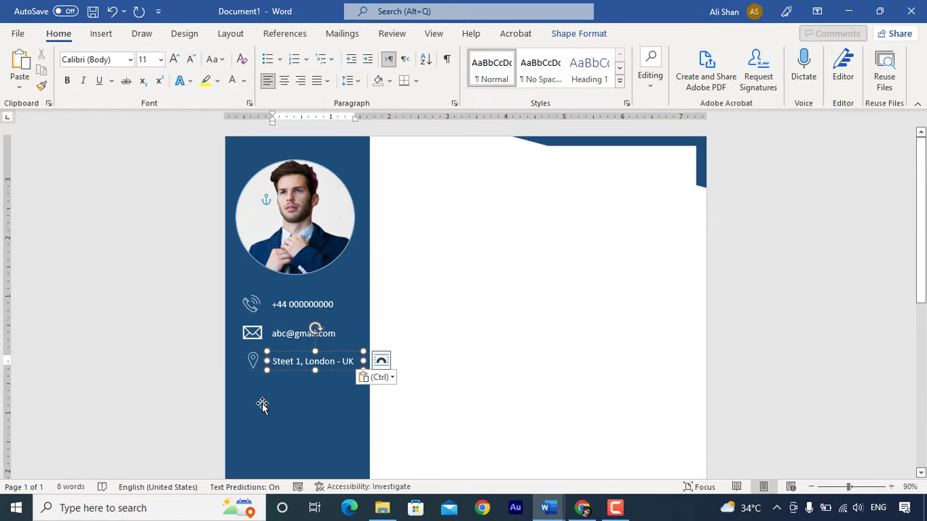
pyautogui.scroll(-2, 262, 405)
pyautogui.click(294, 306)
pyautogui.scroll(1, 294, 307)
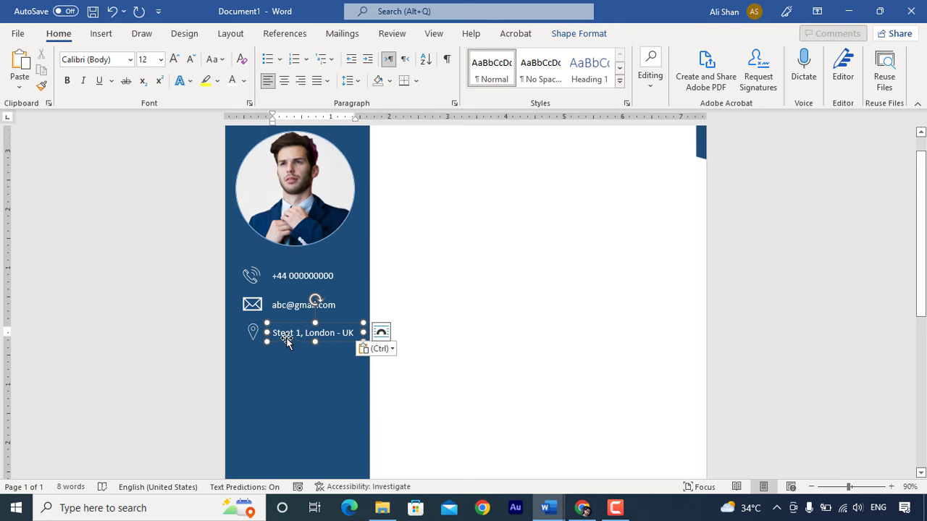
# - Copy the address box lower down and replace its text with 'SKILL HIGHLIGHTS'
pyautogui.moveTo(286, 341); pyautogui.dragTo(255, 378)
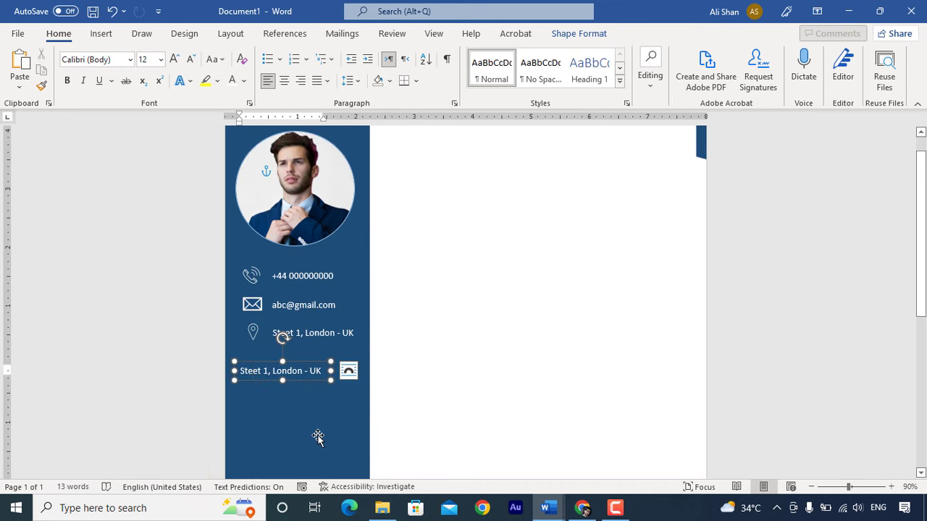
pyautogui.hotkey('ctrl', 'a')
pyautogui.press('Delete')
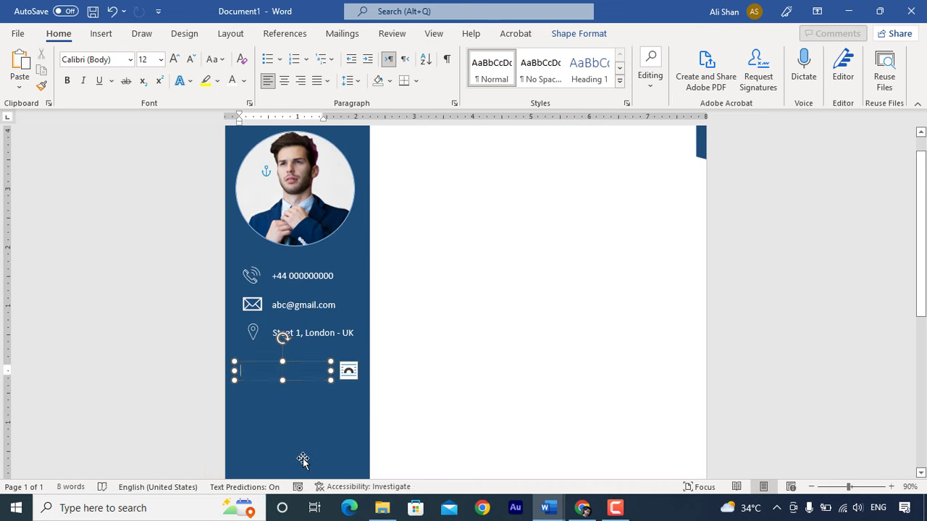
pyautogui.write('SKILL HIGHLI')
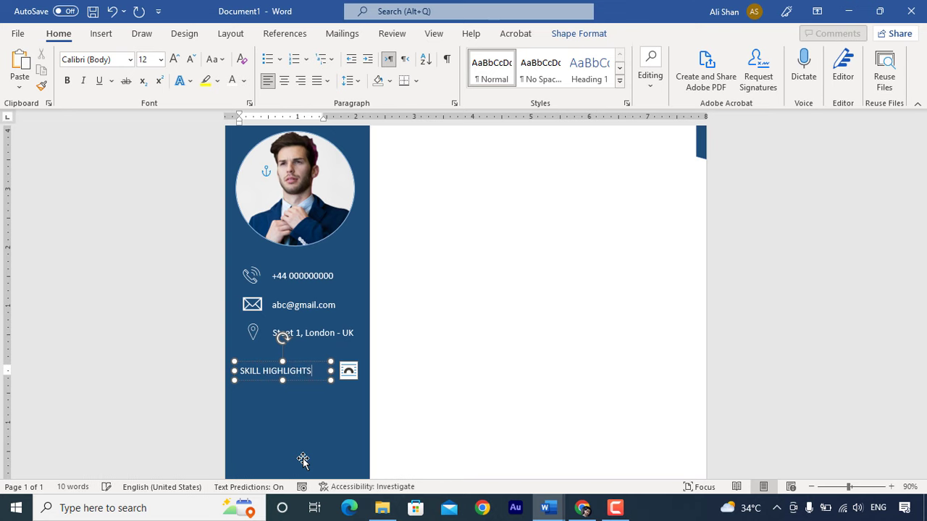
pyautogui.write('GHTS')
# - Grow the heading to 18 pt and widen and heighten its box to fit
pyautogui.hotkey('ctrl', 'a')
pyautogui.click(174, 59)
pyautogui.click(173, 59)
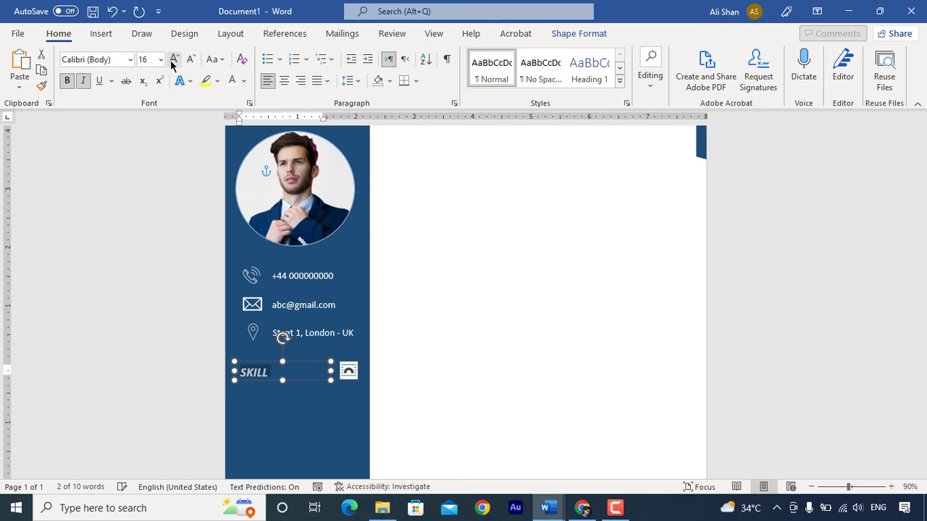
pyautogui.click(174, 58)
pyautogui.moveTo(330, 371); pyautogui.dragTo(360, 371)
pyautogui.moveTo(297, 380); pyautogui.dragTo(296, 392)
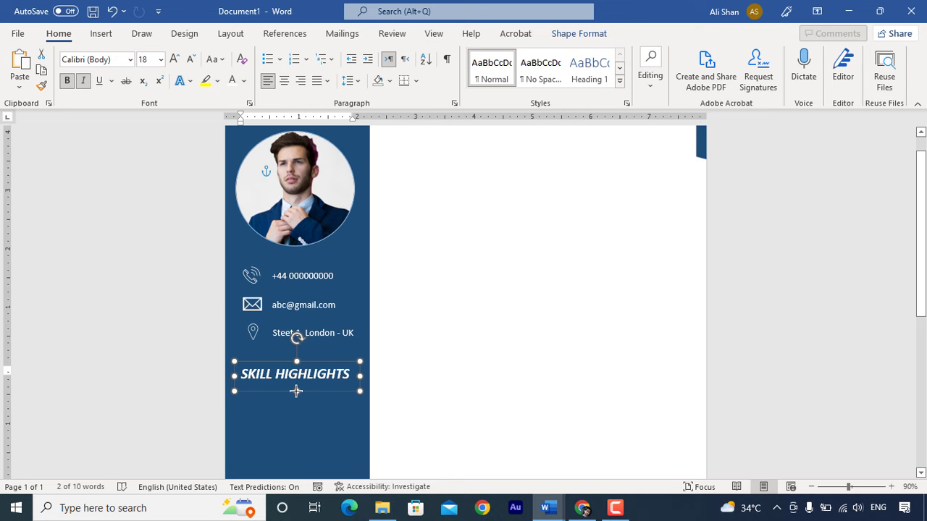
pyautogui.scroll(-3, 265, 320)
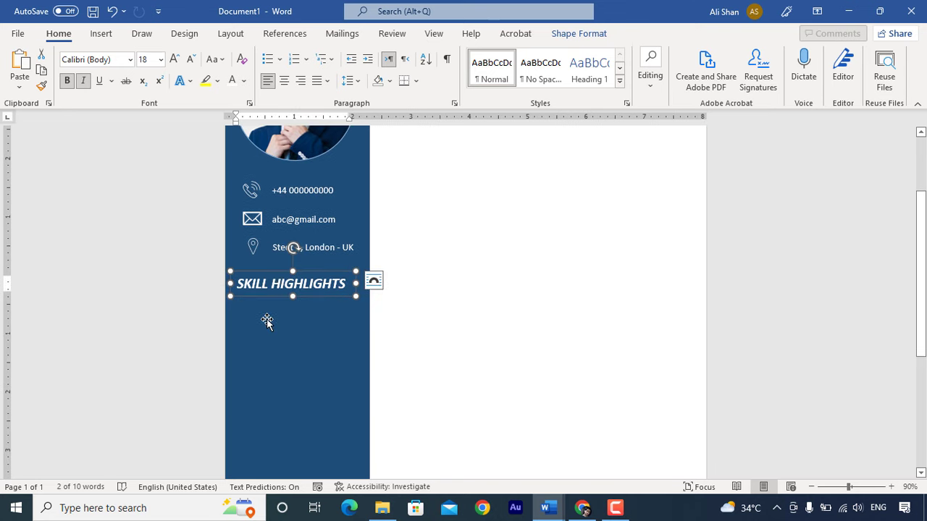
# - Copy the address text box below the SKILL HIGHLIGHTS heading and resize it across the sidebar
pyautogui.click(281, 255)
pyautogui.moveTo(281, 255); pyautogui.dragTo(297, 451)
pyautogui.moveTo(346, 379); pyautogui.dragTo(364, 379)
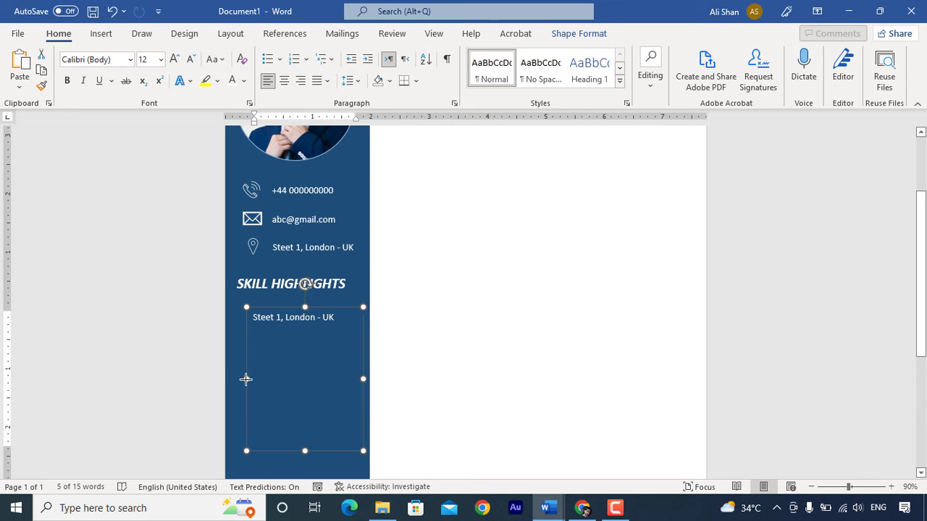
pyautogui.moveTo(249, 379); pyautogui.dragTo(238, 378)
# - Replace the copied address with the six-item bulleted skills list, Project management to Service-Focused, and fit the box
pyautogui.moveTo(329, 318); pyautogui.dragTo(245, 317)
pyautogui.press('Delete')
pyautogui.rightClick(267, 319)
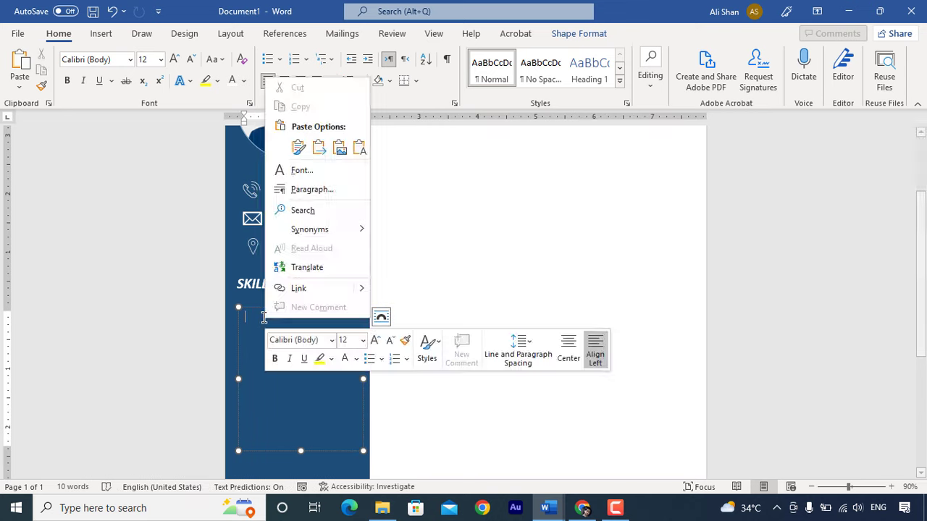
pyautogui.press('Escape')
pyautogui.hotkey('ctrl', 'v')
pyautogui.moveTo(300, 451); pyautogui.dragTo(301, 422)
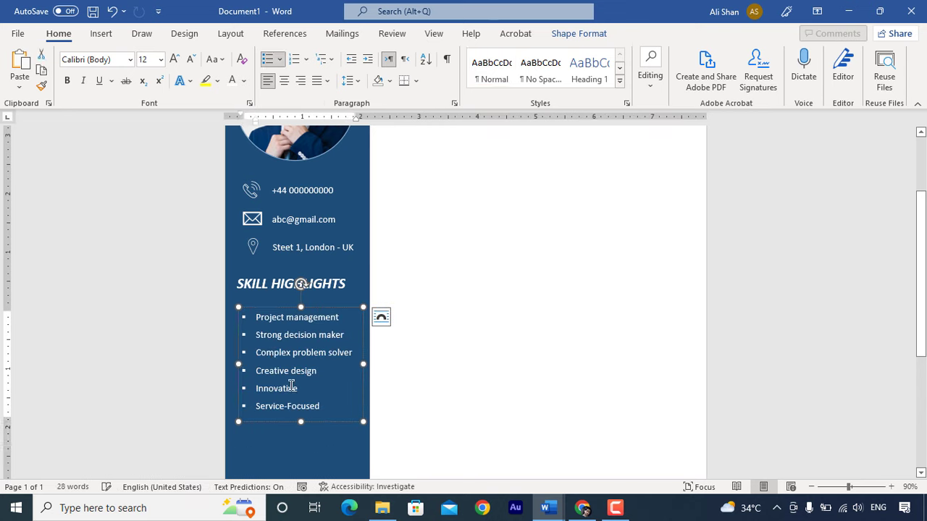
pyautogui.moveTo(258, 307); pyautogui.dragTo(282, 305)
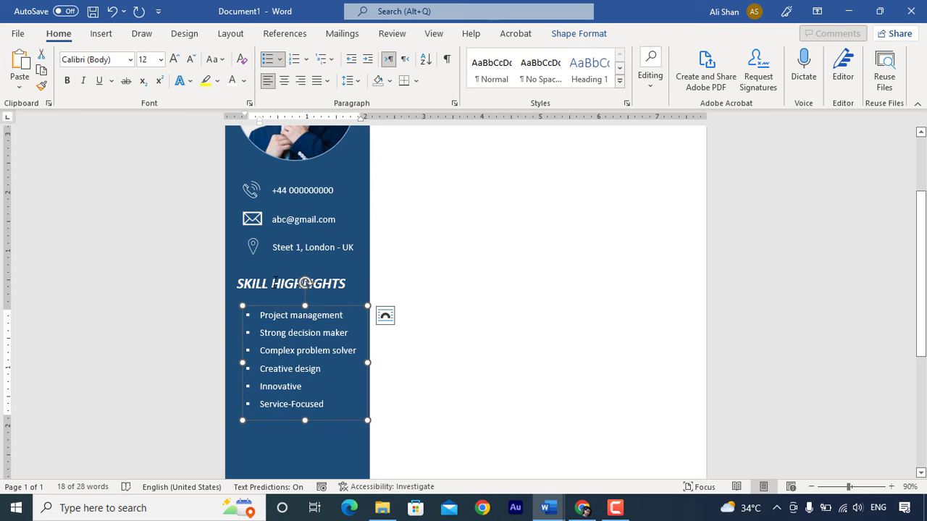
# - Duplicate the SKILL HIGHLIGHTS heading and list below, retitling the copy LANGUAGES
pyautogui.scroll(-3, 287, 432)
pyautogui.keyDown('shift'); pyautogui.click(282, 194); pyautogui.keyUp('shift')
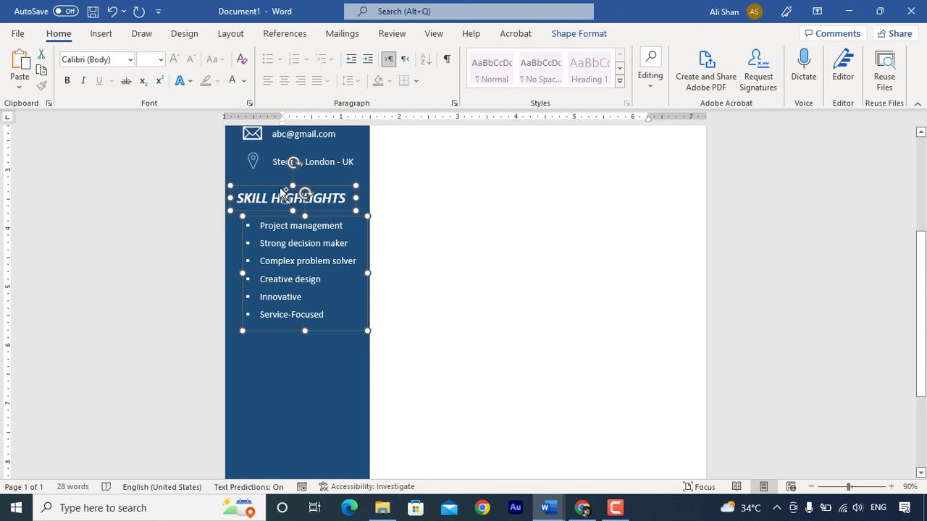
pyautogui.hotkey('ctrl', 'v')
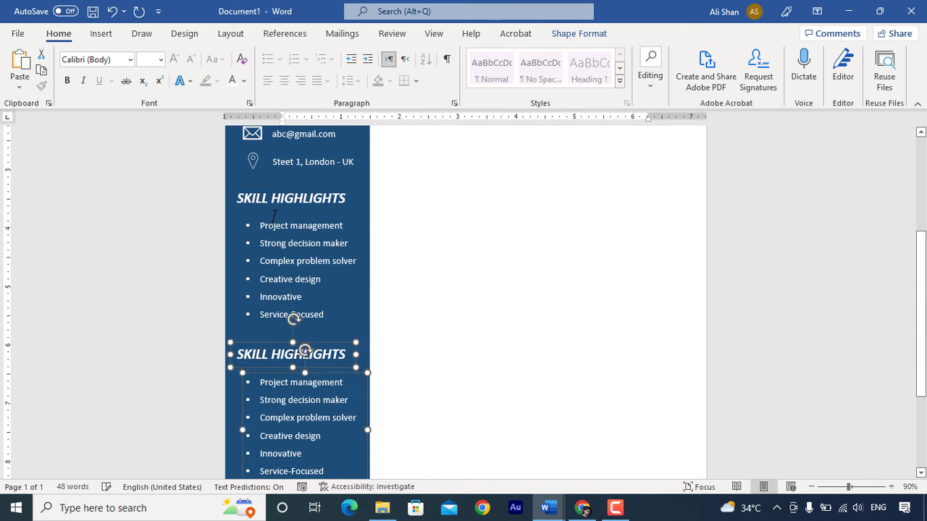
pyautogui.click(269, 342)
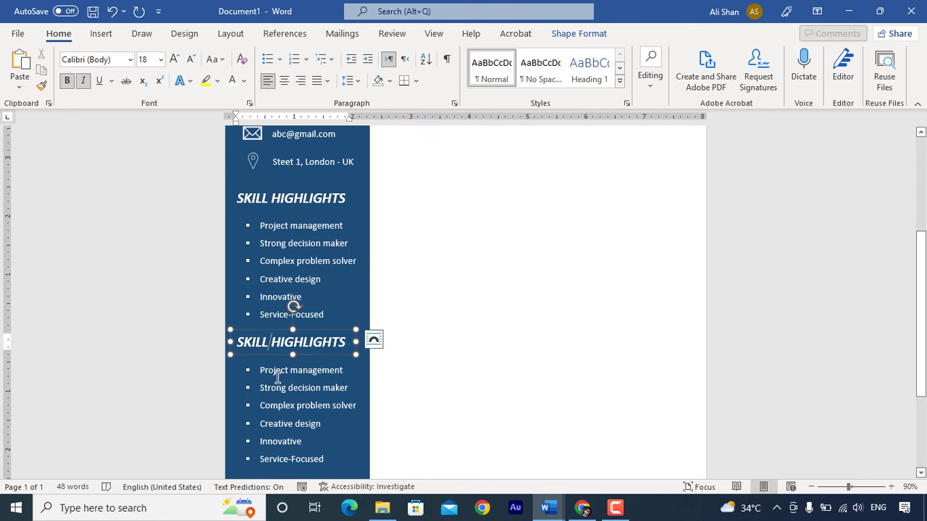
pyautogui.hotkey('ctrl', 'a')
pyautogui.write('LANG')
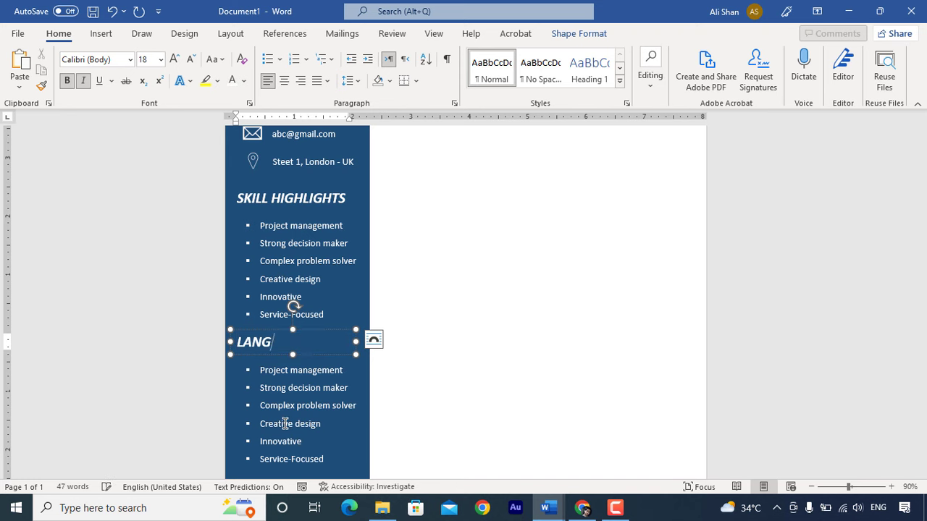
pyautogui.write('UAGES')
# - Replace the copied skills with ENGLISH – A1, GERMAN – C2 and SPAINSH – A2, then shorten the box to fit
pyautogui.moveTo(344, 370); pyautogui.dragTo(337, 459)
pyautogui.press('Delete')
pyautogui.press('BackSpace')
pyautogui.press('BackSpace')
pyautogui.press('BackSpace')
pyautogui.press('BackSpace')
pyautogui.press('BackSpace')
pyautogui.press('BackSpace')
pyautogui.press('BackSpace')
pyautogui.press('BackSpace')
pyautogui.press('BackSpace')
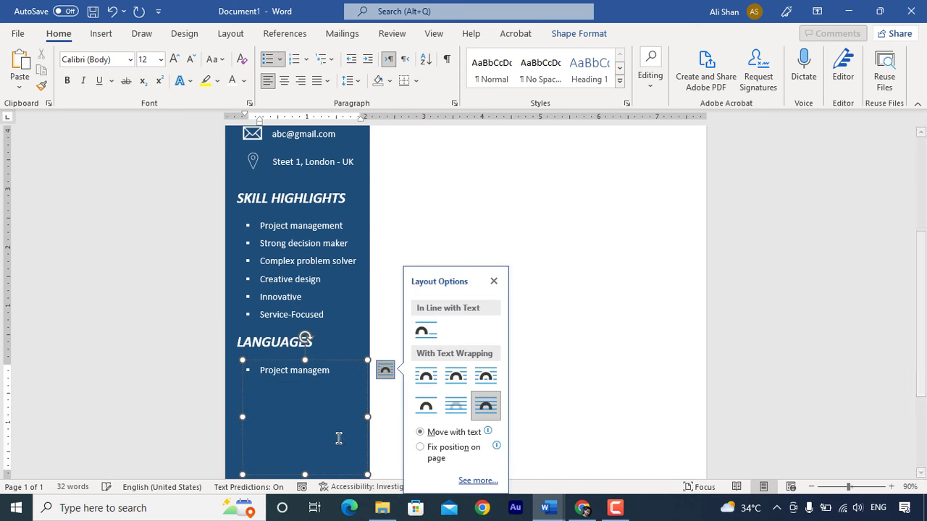
pyautogui.press('BackSpace')
pyautogui.press('BackSpace')
pyautogui.press('BackSpace')
pyautogui.press('BackSpace')
pyautogui.press('BackSpace')
pyautogui.press('BackSpace')
pyautogui.press('BackSpace')
pyautogui.press('BackSpace')
pyautogui.press('BackSpace')
pyautogui.press('BackSpace')
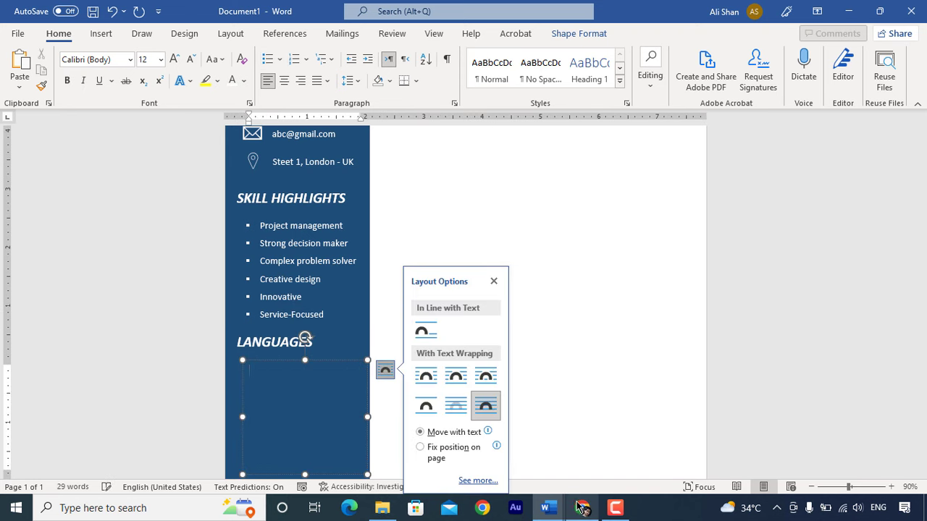
pyautogui.hotkey('ctrl', 'v')
pyautogui.moveTo(301, 469); pyautogui.dragTo(301, 421)
pyautogui.click(300, 416)
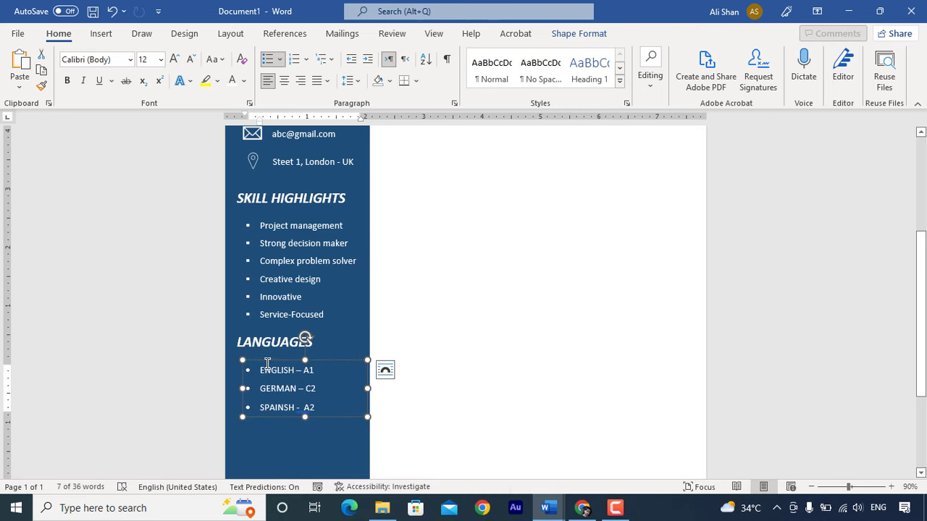
pyautogui.scroll(-1, 290, 304)
pyautogui.keyDown('shift'); pyautogui.click(262, 308); pyautogui.keyUp('shift')
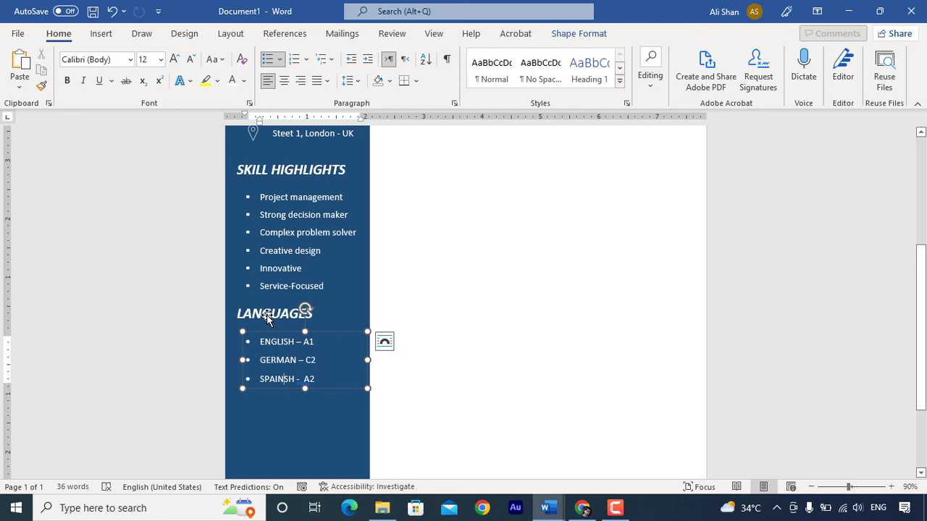
# - Duplicate the LANGUAGES heading and list and position the copy below the original
pyautogui.hotkey('ctrl', 'c')
pyautogui.hotkey('ctrl', 'v')
pyautogui.press('Down')
pyautogui.press('Down')
pyautogui.press('Down')
pyautogui.press('Down')
pyautogui.press('Down')
pyautogui.press('Down')
pyautogui.press('Down')
pyautogui.press('Down')
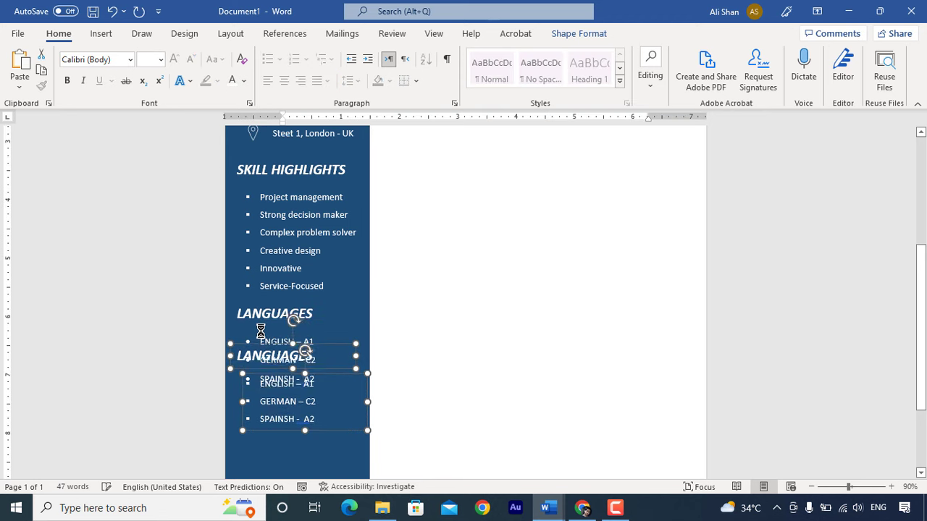
pyautogui.press('Up')
pyautogui.press('Up')
pyautogui.press('Up')
pyautogui.press('Up')
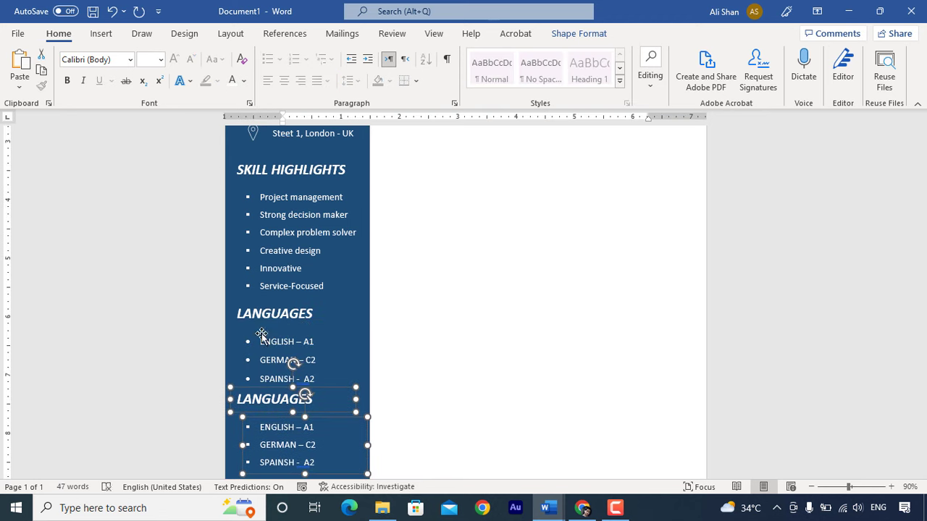
pyautogui.scroll(-3, 318, 376)
pyautogui.click(318, 377)
pyautogui.keyDown('shift'); pyautogui.click(253, 313); pyautogui.keyUp('shift')
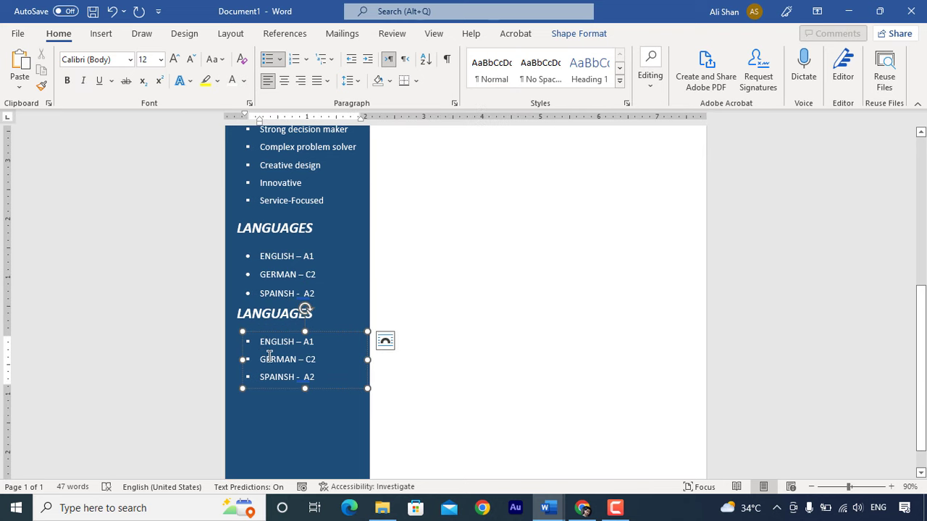
pyautogui.press('Down')
pyautogui.press('Down')
pyautogui.press('Down')
pyautogui.press('Down')
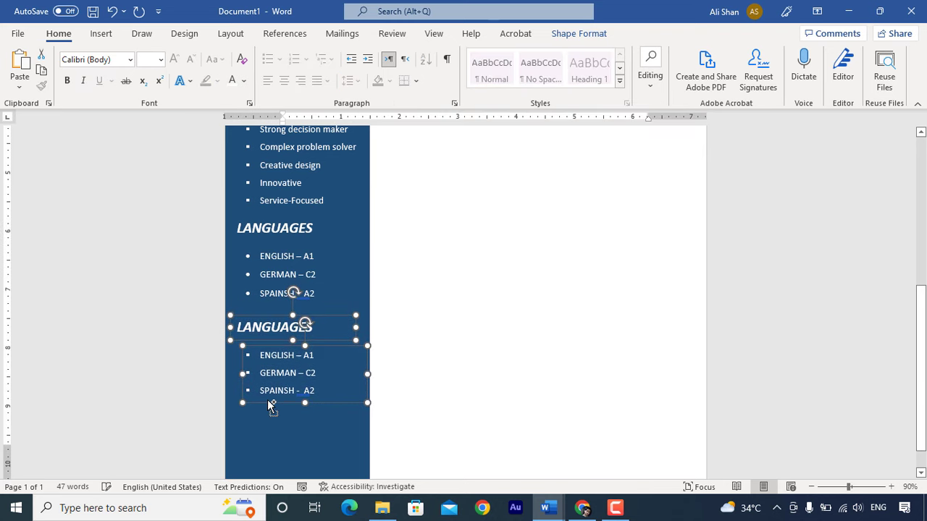
pyautogui.click(299, 389)
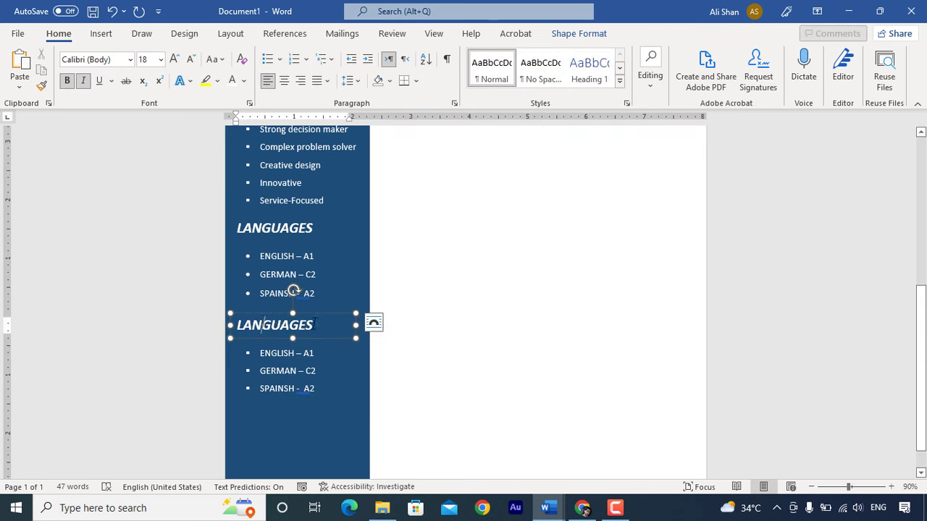
# - Retitle the copy HOBBIES and list WRITING, READING, SKETCHING, PHOTOGRAPHY and DESIGNING
pyautogui.doubleClick(275, 325)
pyautogui.write('HOBBIES')
pyautogui.click(306, 370)
pyautogui.hotkey('ctrl', 'a')
pyautogui.press('Delete')
pyautogui.hotkey('ctrl', 'v')
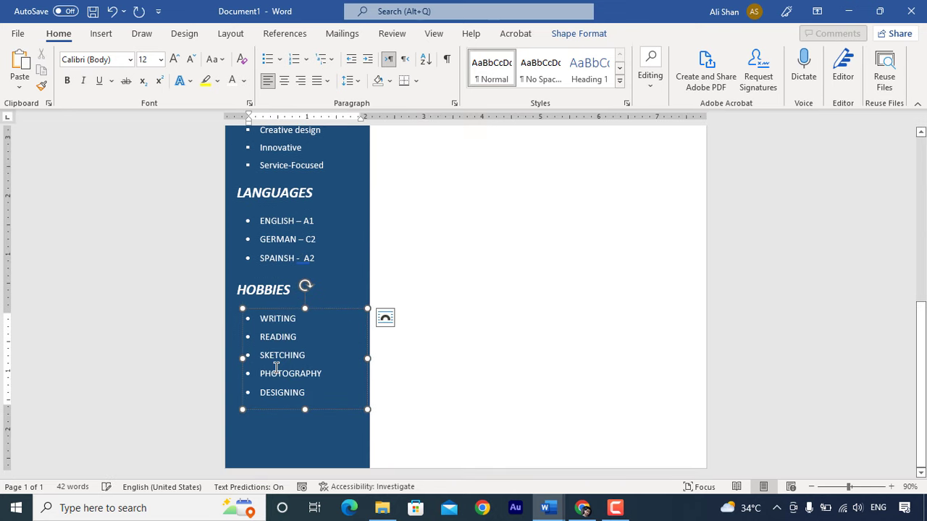
pyautogui.click(293, 422)
pyautogui.scroll(2, 292, 422)
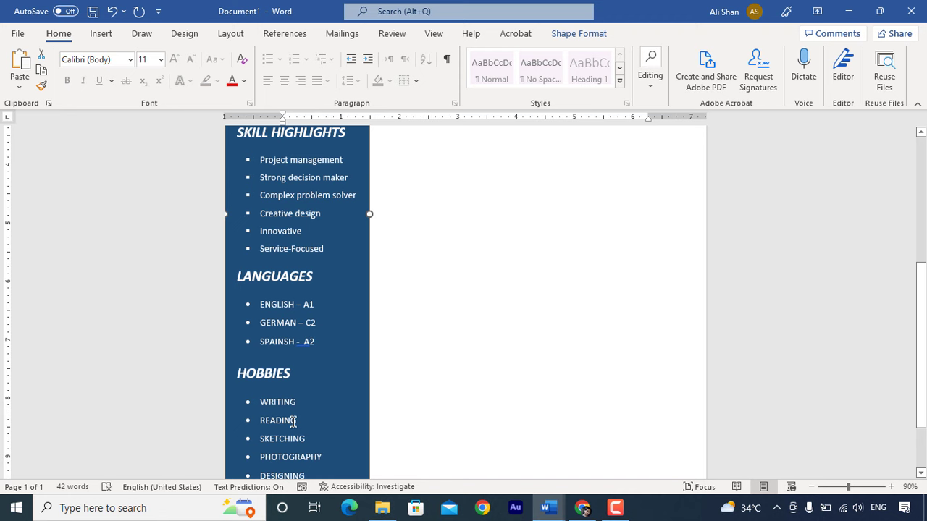
pyautogui.scroll(-1, 306, 399)
pyautogui.scroll(-1, 364, 352)
pyautogui.scroll(2, 364, 356)
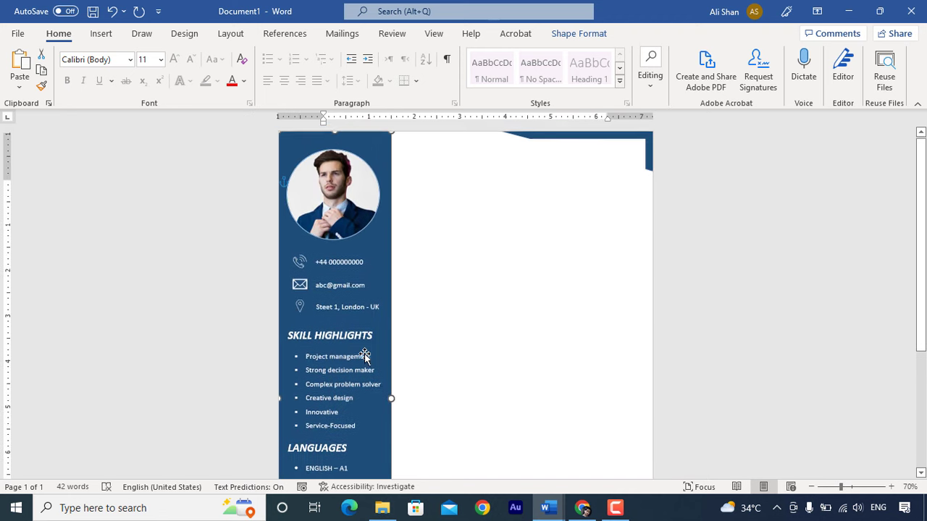
pyautogui.scroll(-1, 365, 355)
pyautogui.scroll(-1, 364, 355)
pyautogui.scroll(3, 364, 355)
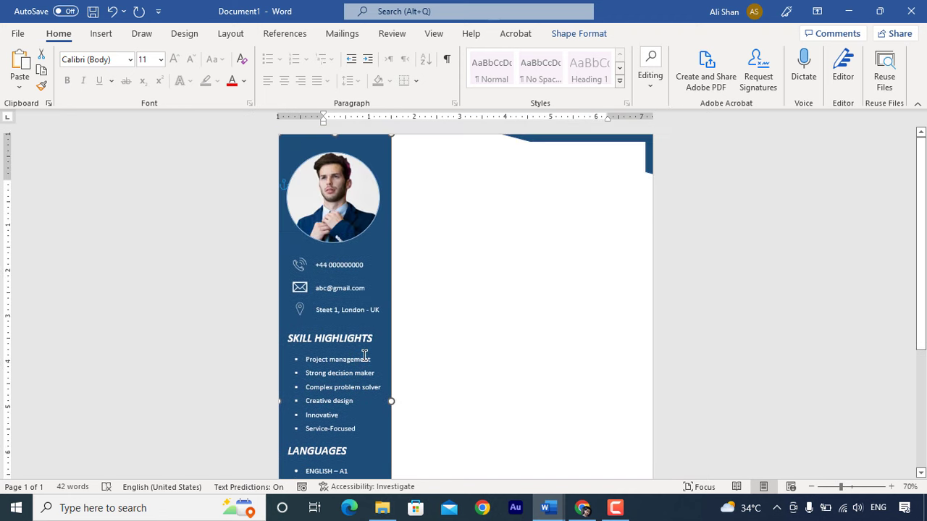
pyautogui.scroll(1, 503, 213)
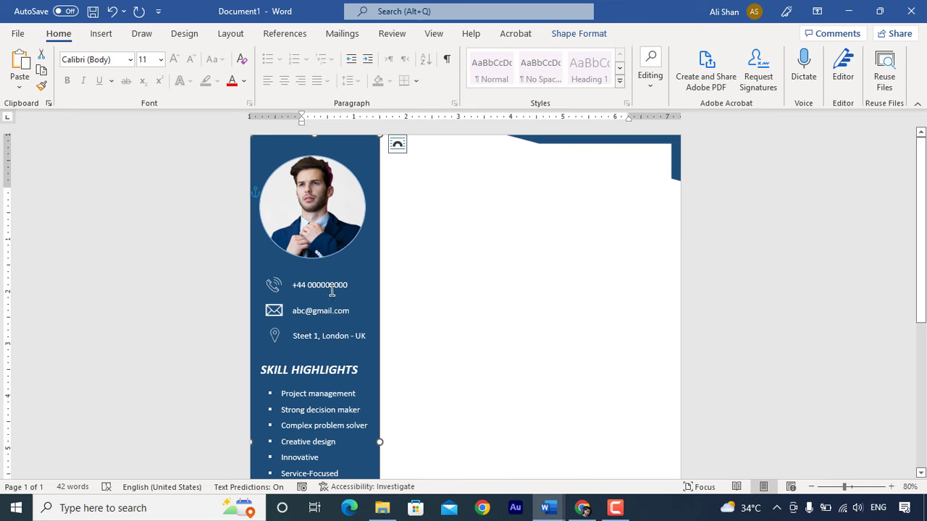
# - Copy the heading box to the main area's top and enter the candidate's name in dark navy, enlarged to 26 pt
pyautogui.click(300, 362)
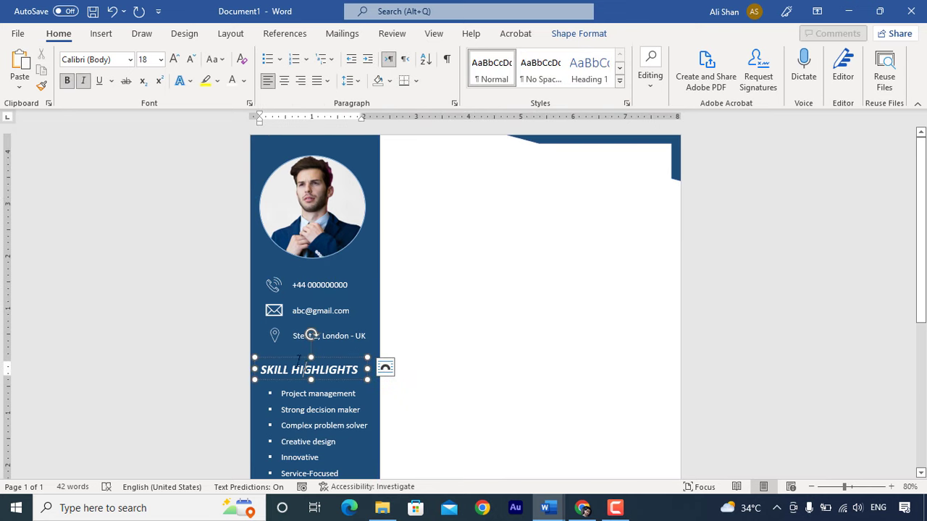
pyautogui.moveTo(300, 365); pyautogui.dragTo(424, 152)
pyautogui.tripleClick(425, 166)
pyautogui.click(243, 81)
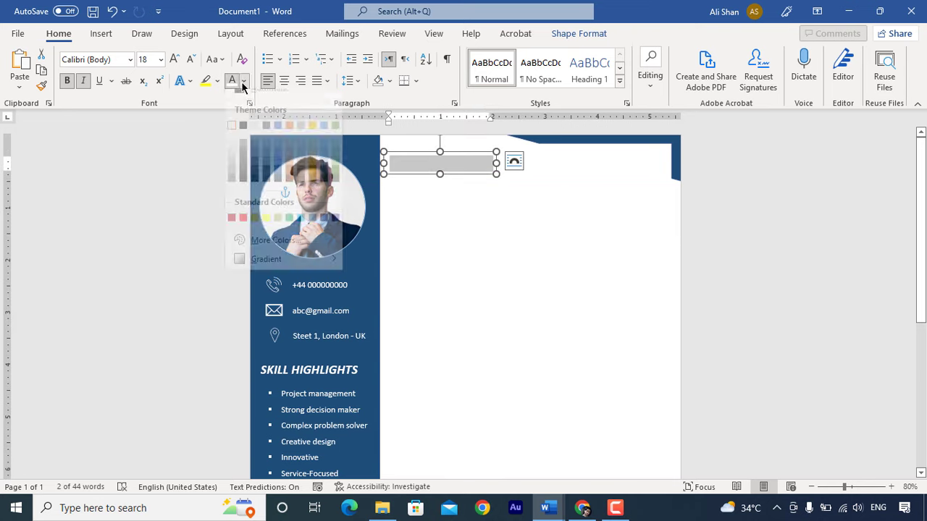
pyautogui.click(322, 186)
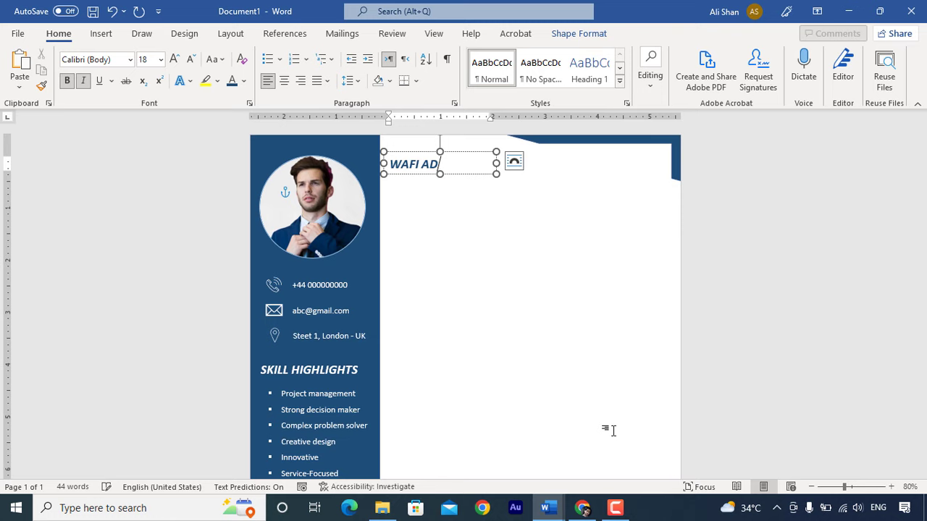
pyautogui.hotkey('ctrl', 'a')
pyautogui.click(174, 59)
pyautogui.click(174, 59)
pyautogui.click(174, 58)
pyautogui.click(174, 58)
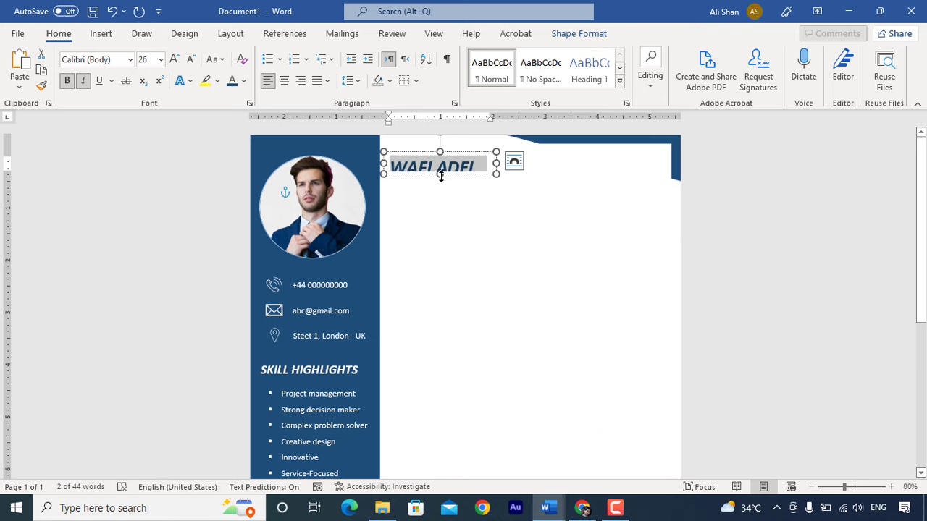
pyautogui.moveTo(439, 174); pyautogui.dragTo(460, 146)
# - Duplicate the name box below it as a smaller SUMMARY heading
pyautogui.moveTo(409, 168); pyautogui.dragTo(408, 195)
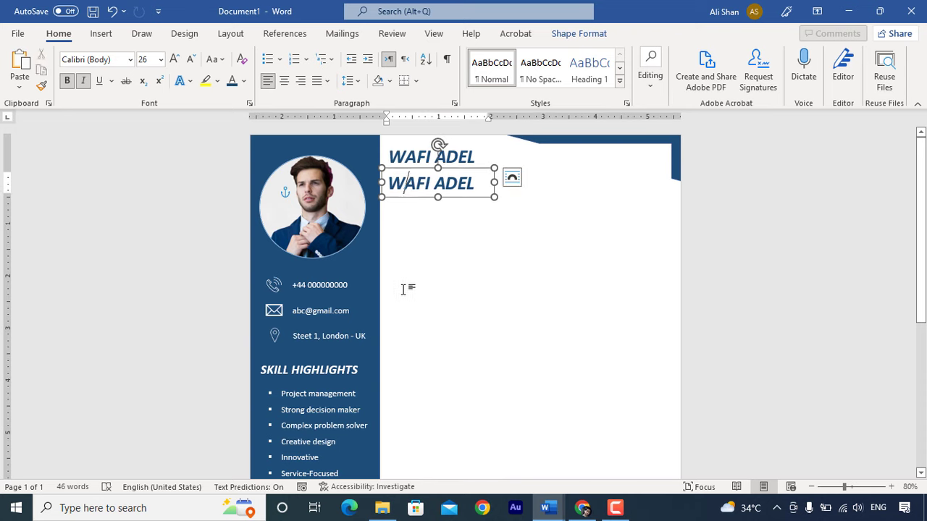
pyautogui.hotkey('ctrl', 'a')
pyautogui.write('SUMMARY')
pyautogui.hotkey('ctrl', 'a')
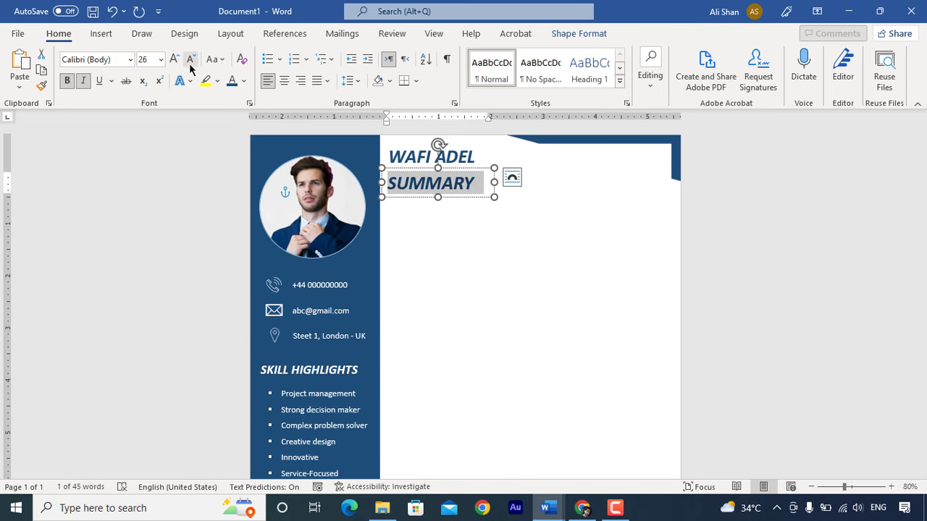
pyautogui.click(190, 59)
pyautogui.click(190, 59)
pyautogui.click(191, 59)
pyautogui.click(190, 59)
# - Copy the phone box under SUMMARY, enlarge it, and paste the civil engineer's 7+ years summary paragraph
pyautogui.click(321, 277)
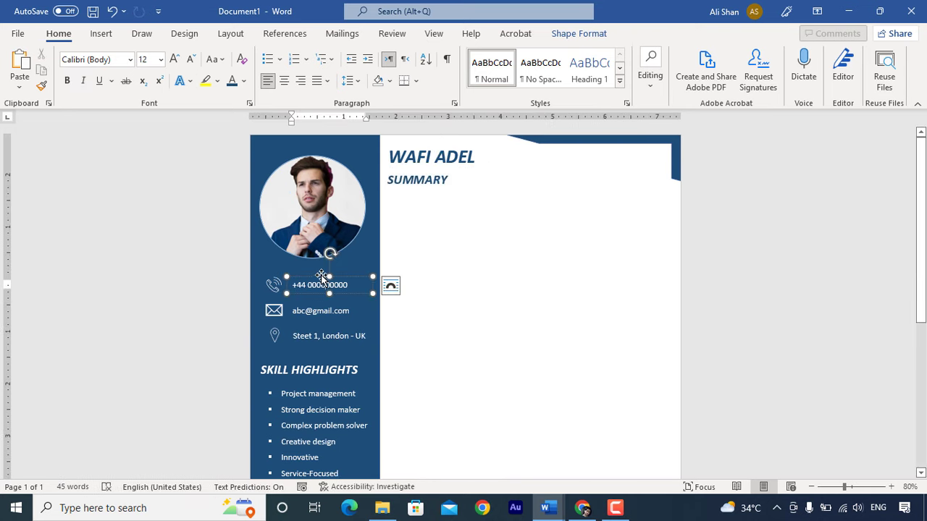
pyautogui.moveTo(320, 277); pyautogui.dragTo(418, 197)
pyautogui.moveTo(474, 214); pyautogui.dragTo(665, 262)
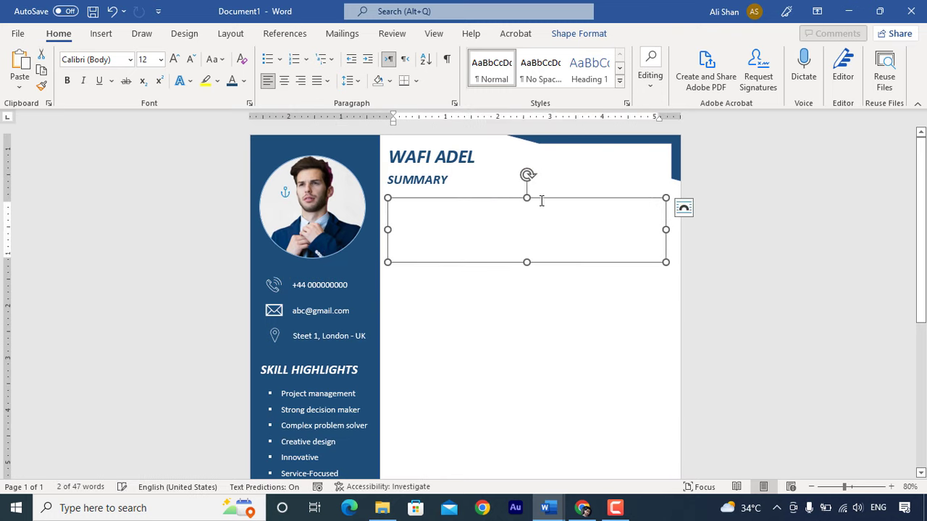
pyautogui.click(482, 203)
pyautogui.hotkey('ctrl', 'v')
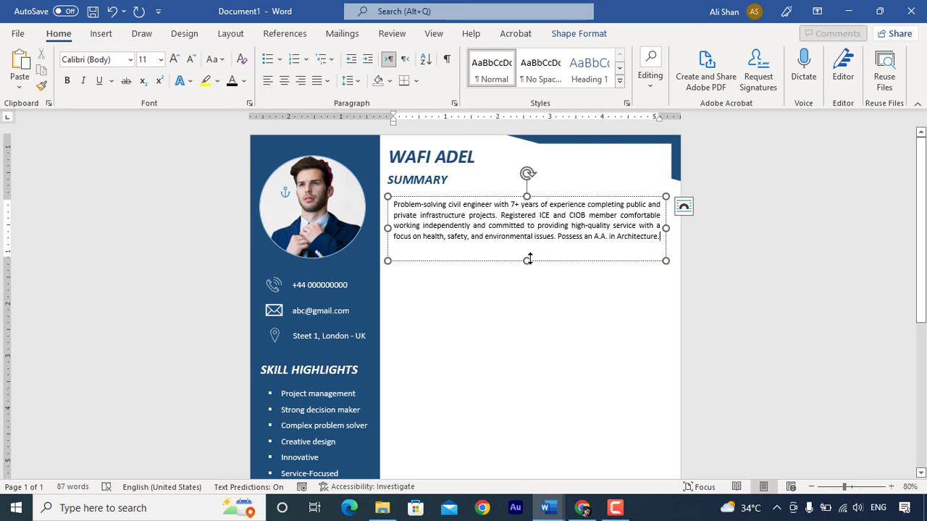
pyautogui.moveTo(529, 258); pyautogui.dragTo(527, 250)
pyautogui.moveTo(474, 199); pyautogui.dragTo(470, 196)
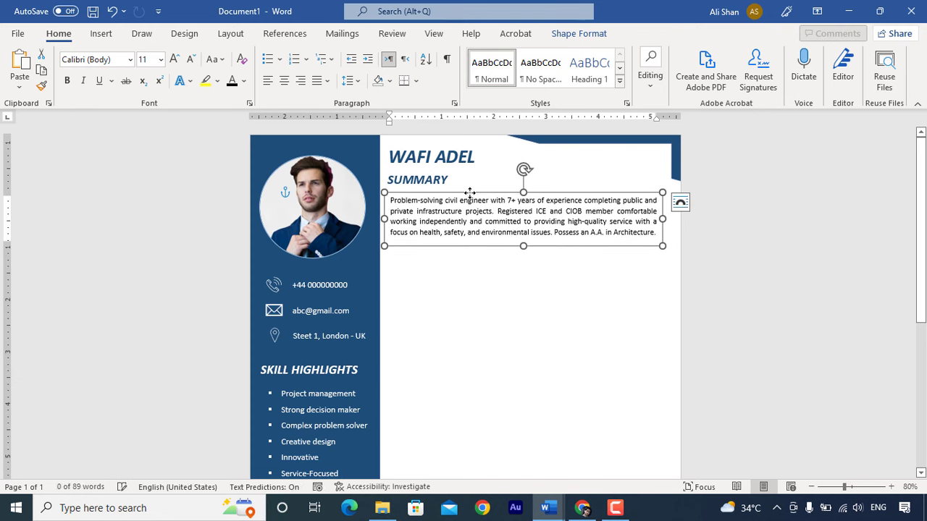
pyautogui.click(101, 33)
pyautogui.click(181, 53)
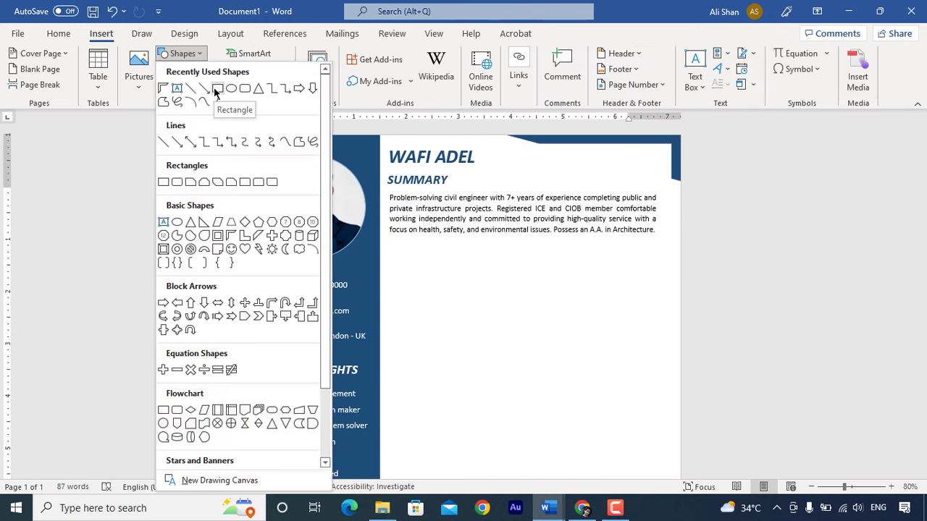
# - Draw a rectangle below the summary, size it 0.41" by 2.23", and move it against the sidebar
pyautogui.click(216, 89)
pyautogui.moveTo(451, 254); pyautogui.dragTo(390, 276)
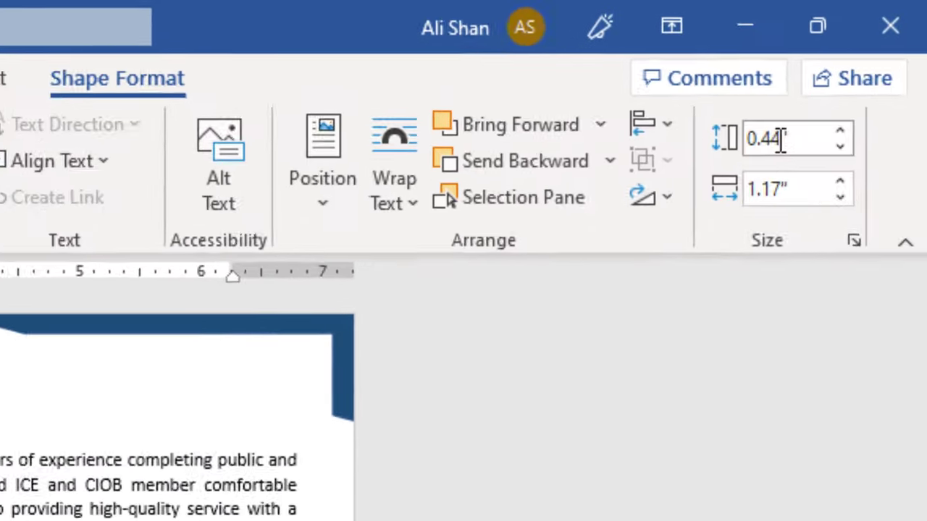
pyautogui.click(863, 59)
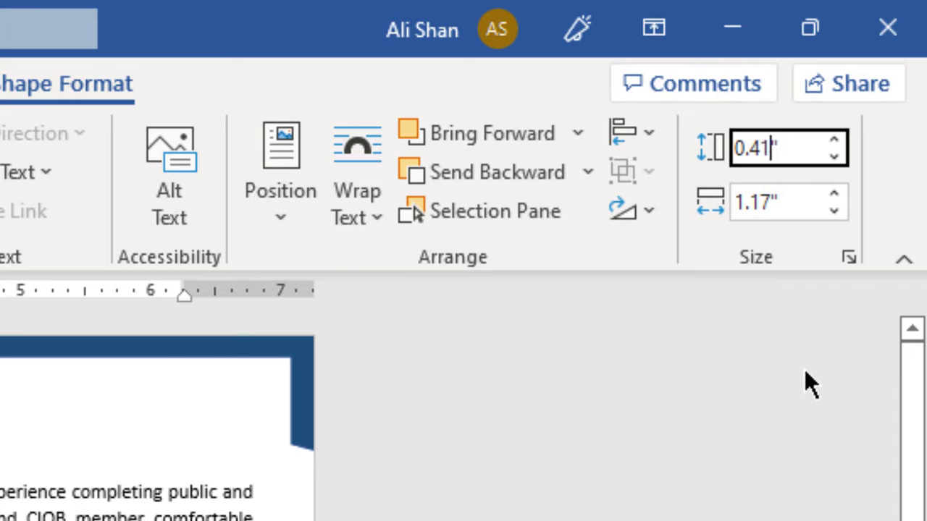
pyautogui.write('0.41')
pyautogui.click(774, 201)
pyautogui.click(774, 203)
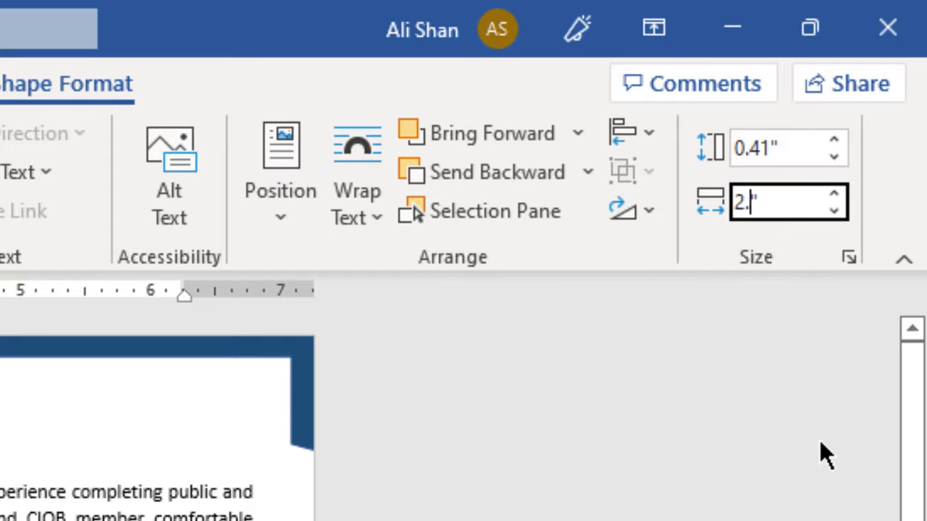
pyautogui.write('2.23')
pyautogui.press('Return')
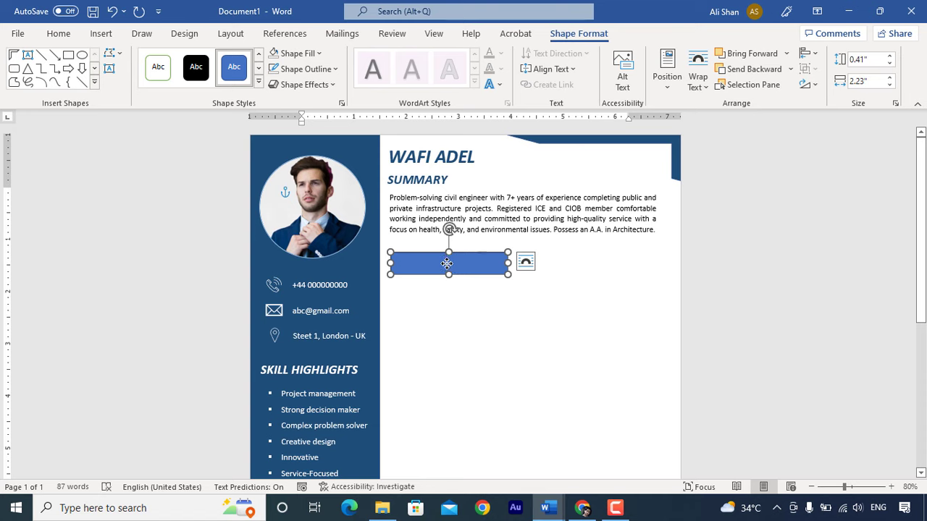
pyautogui.moveTo(447, 264); pyautogui.dragTo(438, 264)
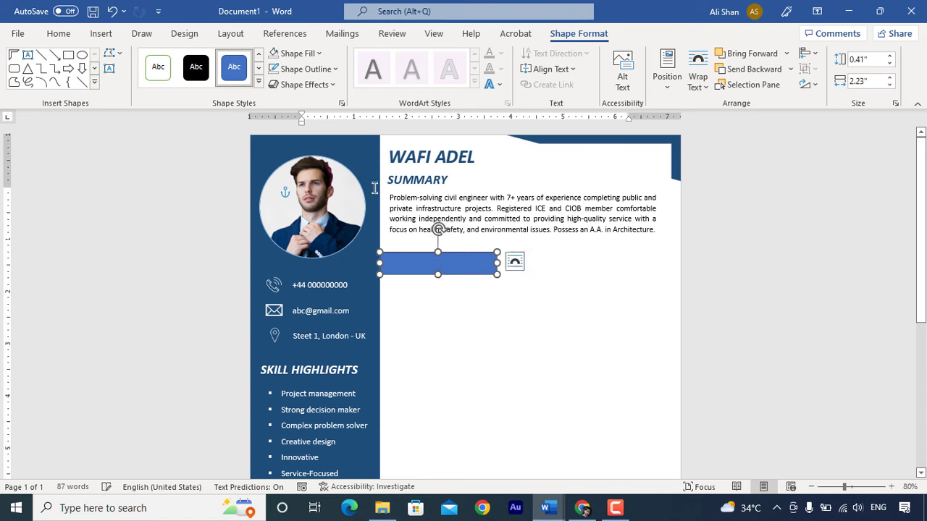
# - Give the rectangle a dark navy fill with no outline, then enable Edit Points on it
pyautogui.click(321, 69)
pyautogui.click(313, 216)
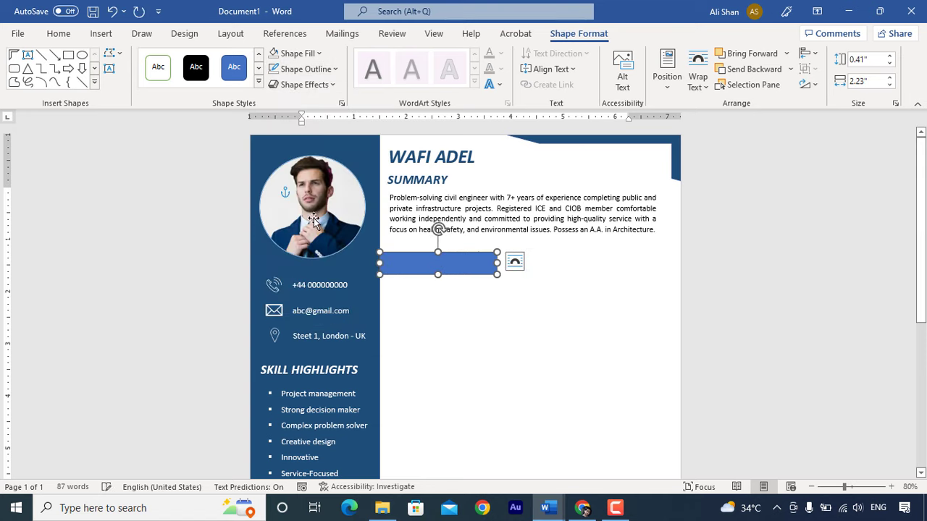
pyautogui.click(318, 53)
pyautogui.click(367, 148)
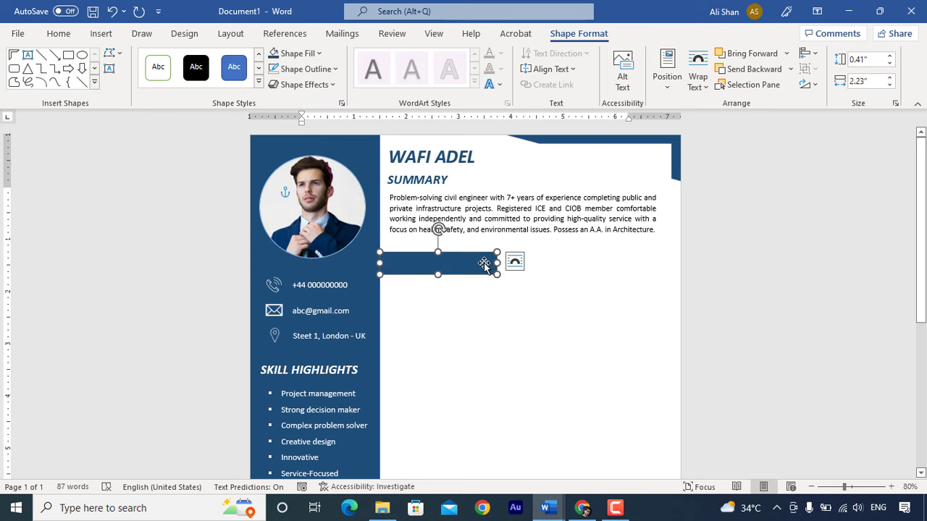
pyautogui.rightClick(483, 264)
pyautogui.click(506, 261)
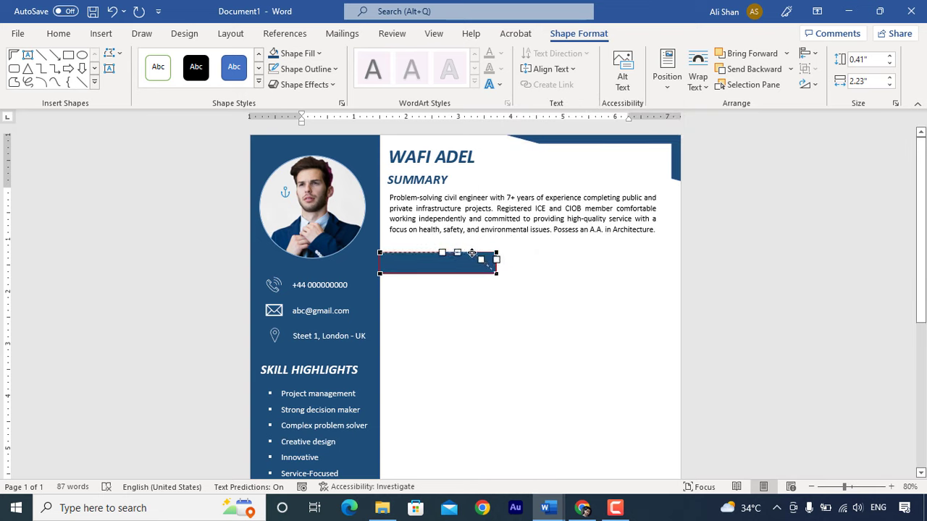
# - Slant the banner's right edge and nudge it into position
pyautogui.moveTo(471, 252); pyautogui.dragTo(471, 254)
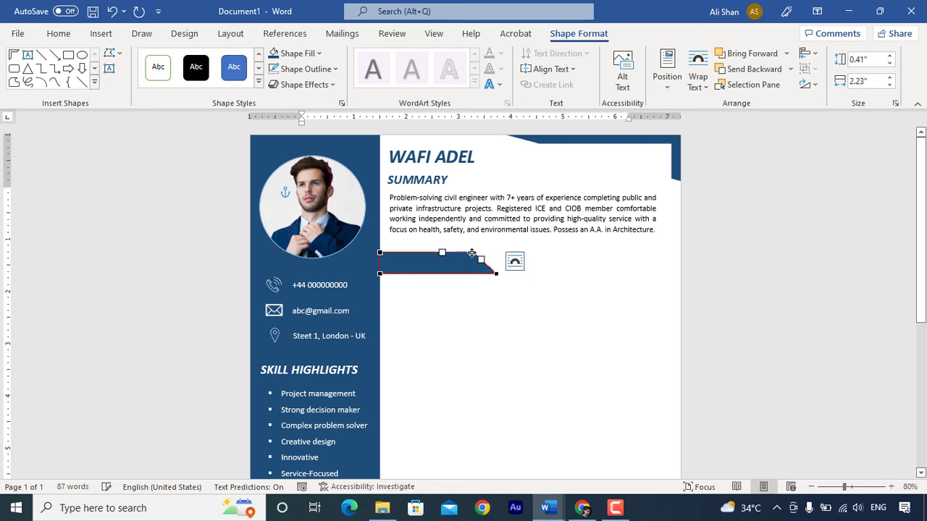
pyautogui.click(474, 308)
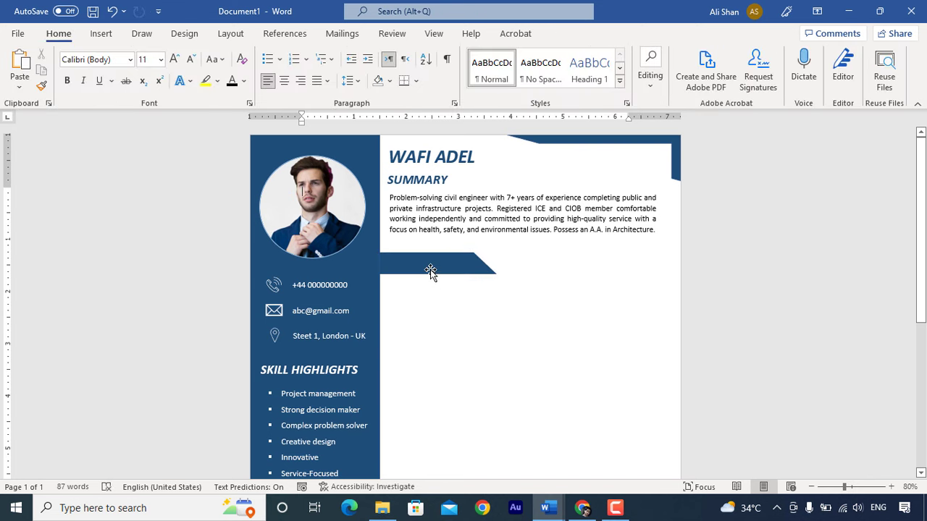
pyautogui.click(430, 270)
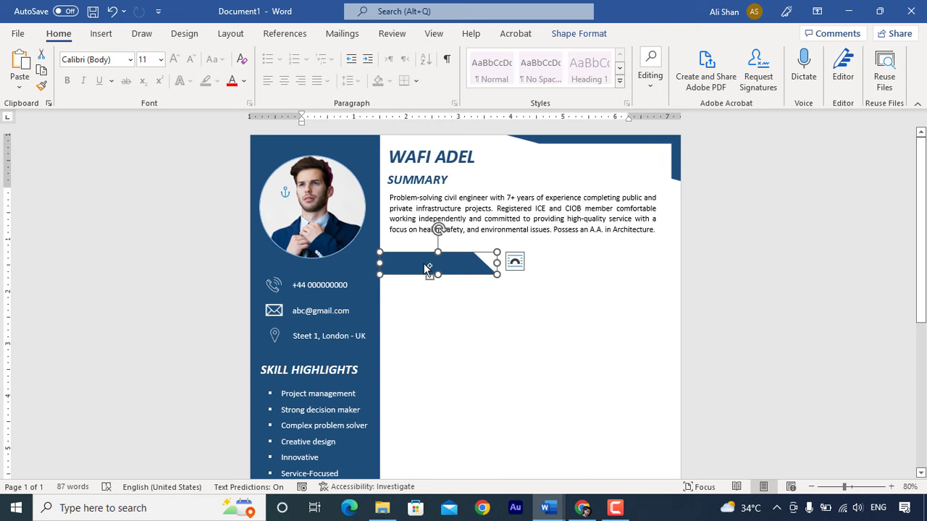
pyautogui.moveTo(424, 265); pyautogui.dragTo(428, 265)
pyautogui.press('Up')
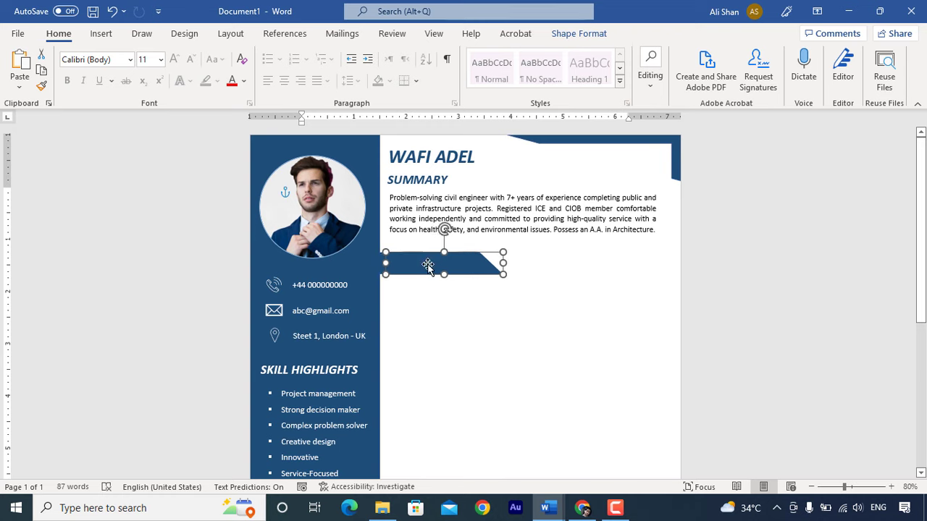
pyautogui.press('Right')
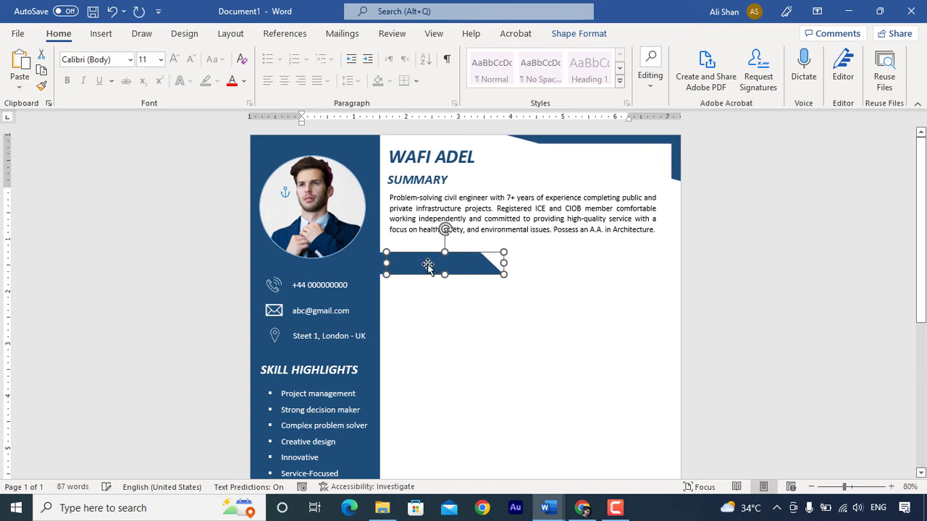
pyautogui.press('Down')
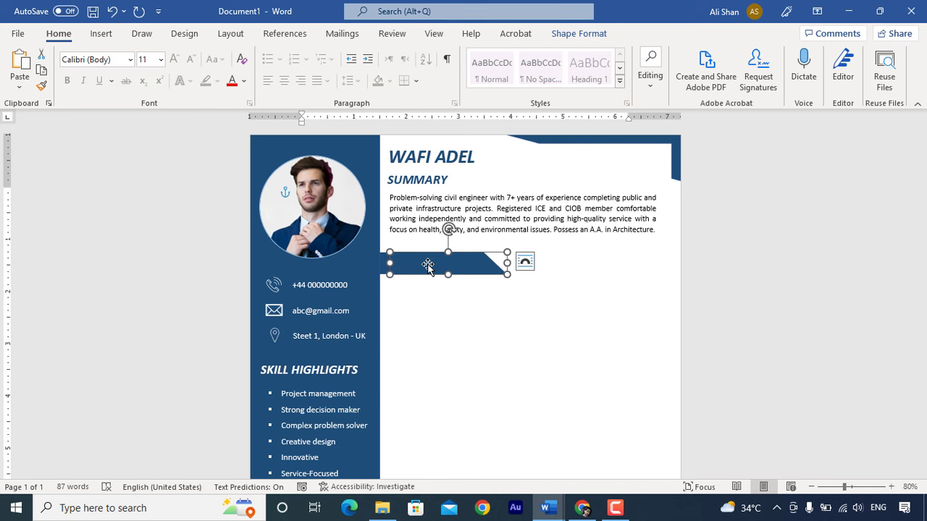
# - Fill the banner copy grey, send it behind the blue banner, and shift it slightly right
pyautogui.click(577, 33)
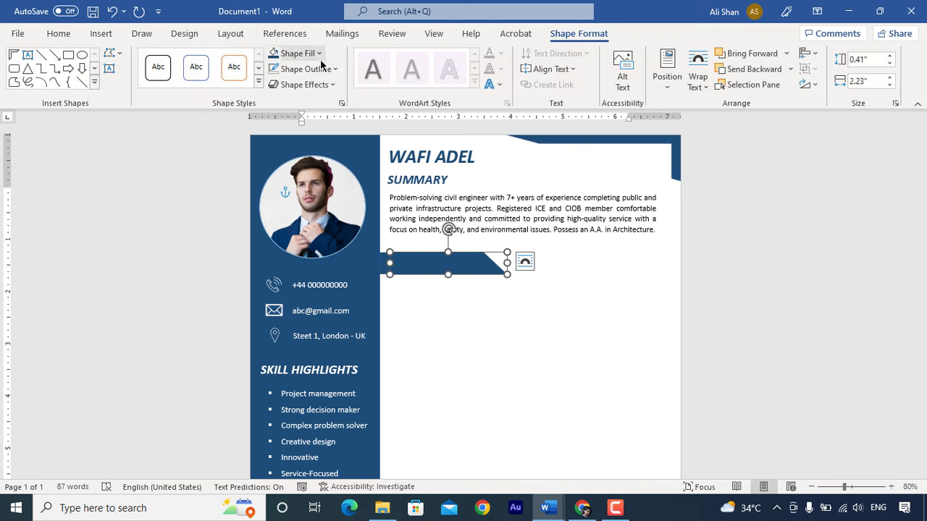
pyautogui.click(318, 53)
pyautogui.click(273, 132)
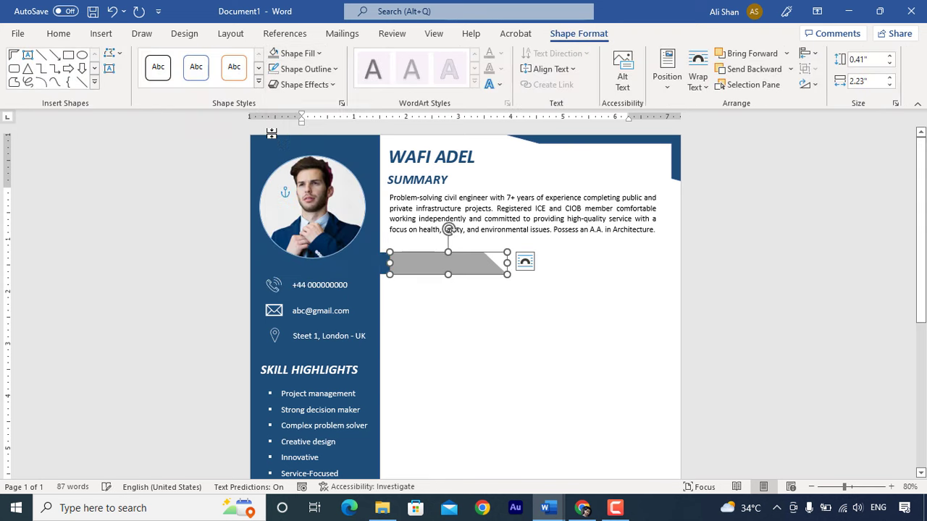
pyautogui.rightClick(429, 264)
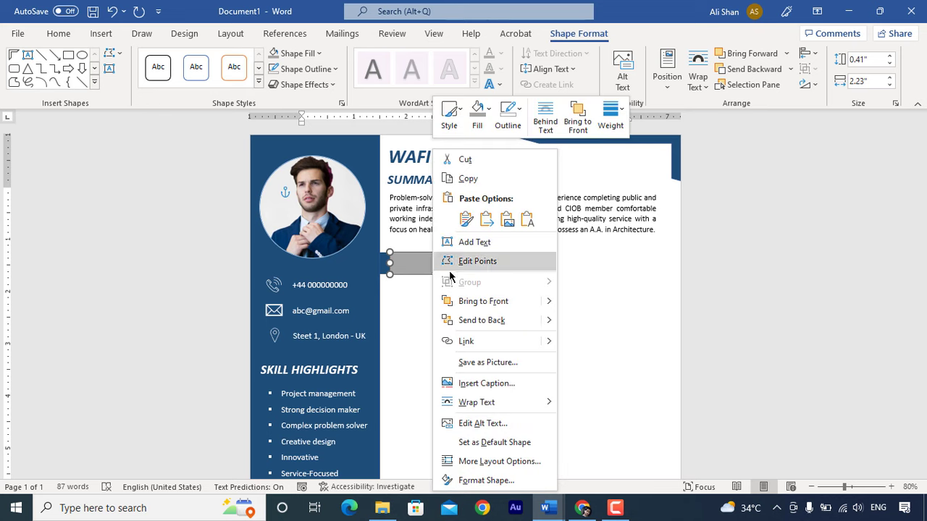
pyautogui.click(486, 323)
pyautogui.hotkey('ctrl', 'z')
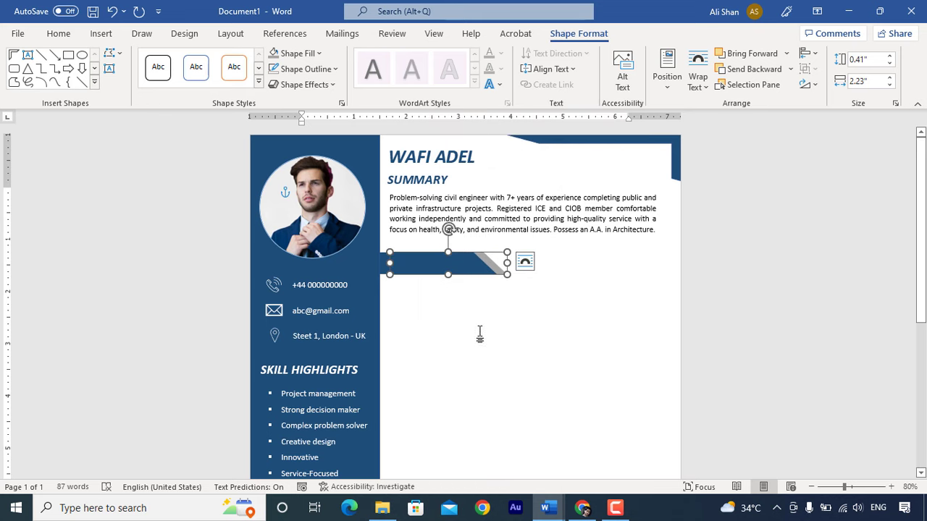
pyautogui.press('Right')
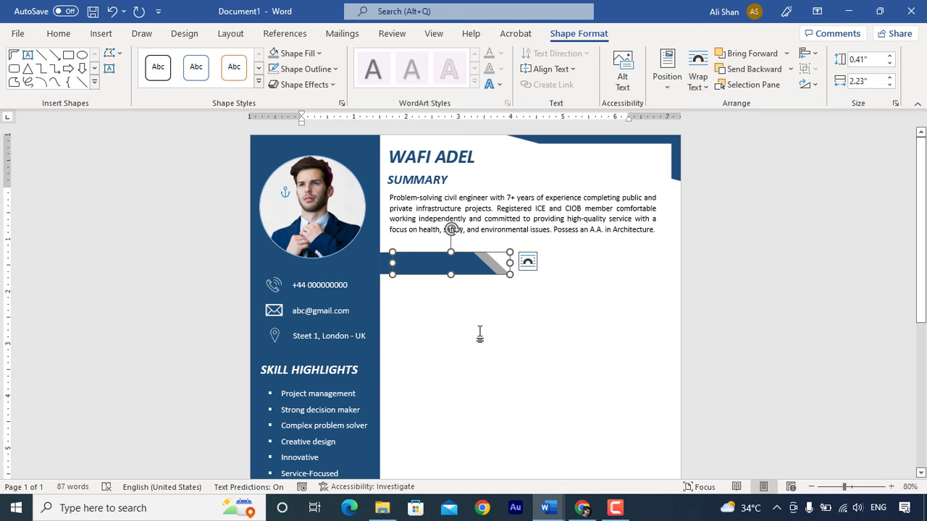
pyautogui.press('Right')
# - Add left-aligned EXPERIENCE text to the banner in 18 pt bold italic
pyautogui.click(425, 265)
pyautogui.rightClick(425, 264)
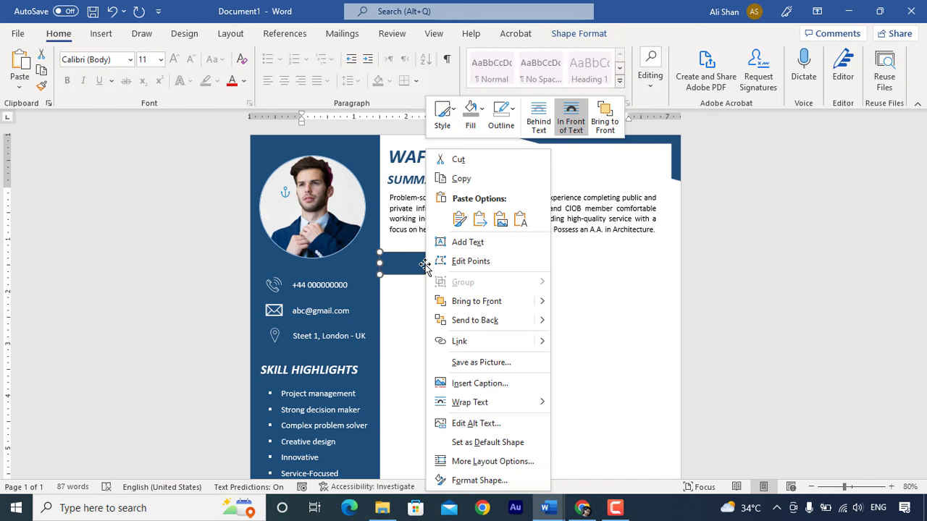
pyautogui.click(465, 246)
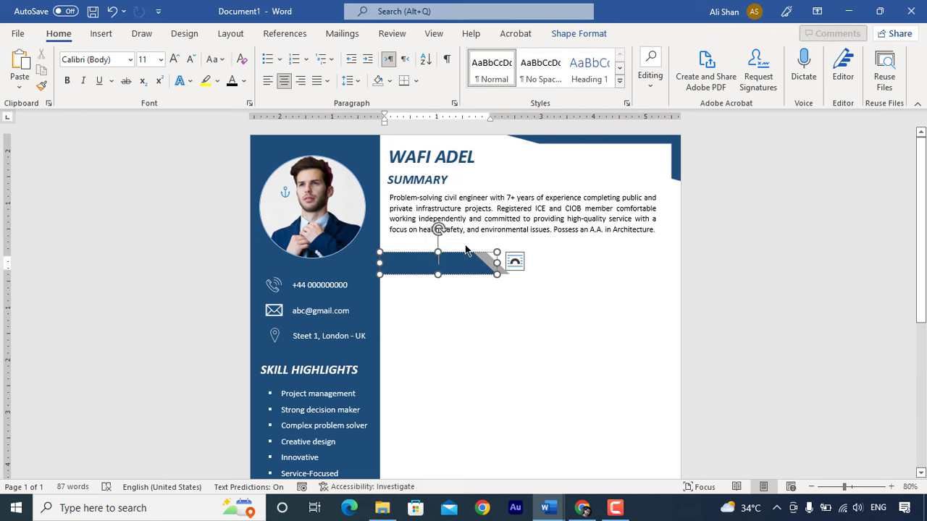
pyautogui.click(267, 80)
pyautogui.write('EXPERIE')
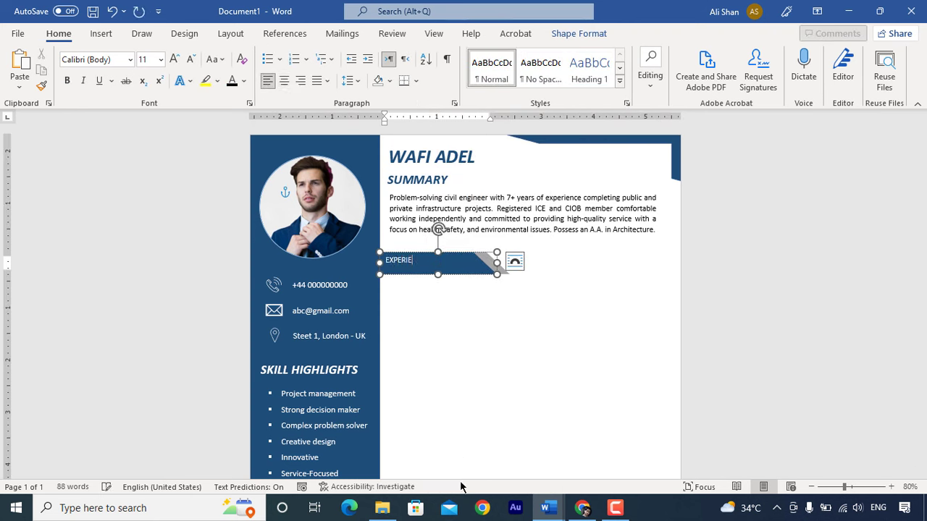
pyautogui.write('NCE')
pyautogui.click(173, 59)
pyautogui.click(173, 58)
pyautogui.click(67, 80)
pyautogui.click(82, 80)
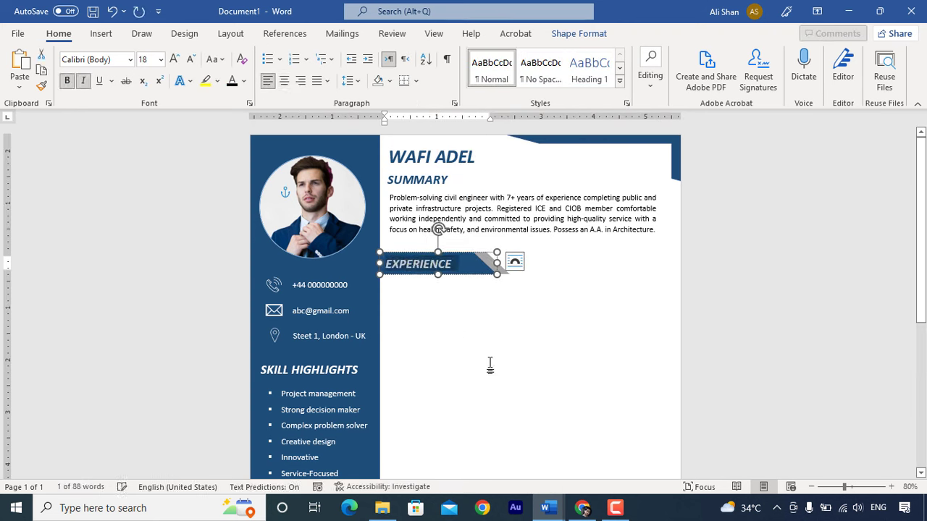
pyautogui.click(477, 331)
# - Duplicate the summary box below the banner and fill it with the Civil Engineer and Surveyor Technician entries
pyautogui.click(463, 241)
pyautogui.hotkey('ctrl', 'c')
pyautogui.hotkey('ctrl', 'v')
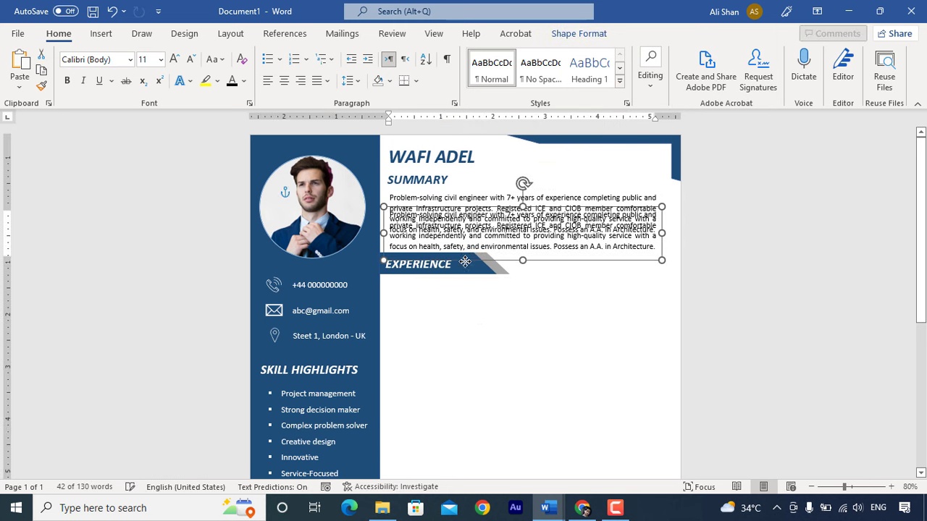
pyautogui.moveTo(464, 242)
pyautogui.mouseDown()
pyautogui.moveTo(465, 265)
pyautogui.moveTo(465, 247)
pyautogui.mouseUp()
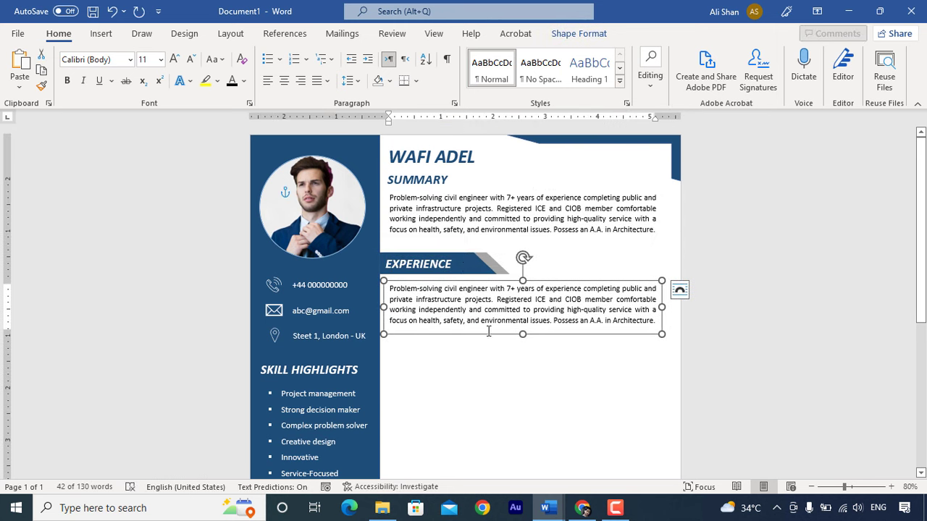
pyautogui.scroll(-1, 465, 261)
pyautogui.moveTo(522, 310); pyautogui.dragTo(523, 471)
pyautogui.scroll(-3, 525, 427)
pyautogui.click(507, 426)
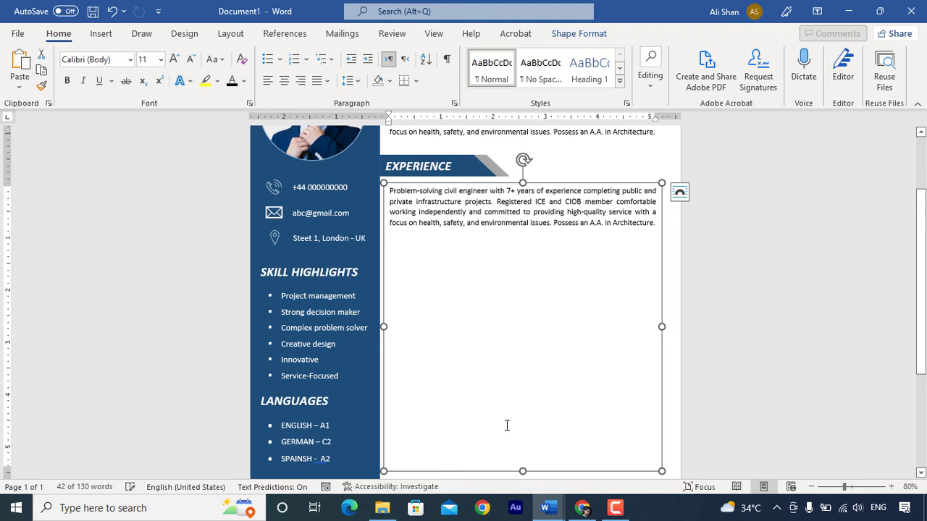
pyautogui.hotkey('ctrl', 'a')
pyautogui.press('Delete')
pyautogui.scroll(1, 430, 413)
pyautogui.hotkey('ctrl', 'v')
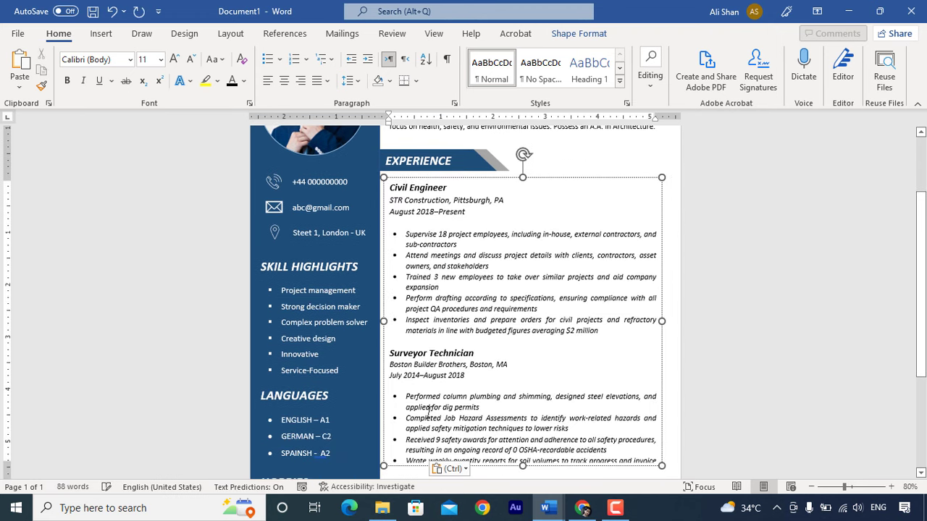
pyautogui.scroll(-1, 507, 434)
pyautogui.moveTo(521, 418); pyautogui.dragTo(522, 434)
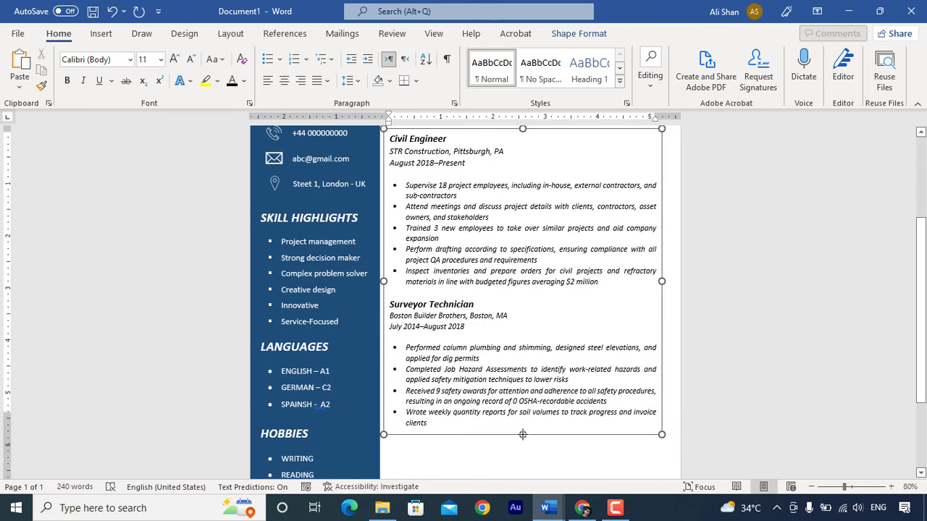
pyautogui.scroll(3, 506, 405)
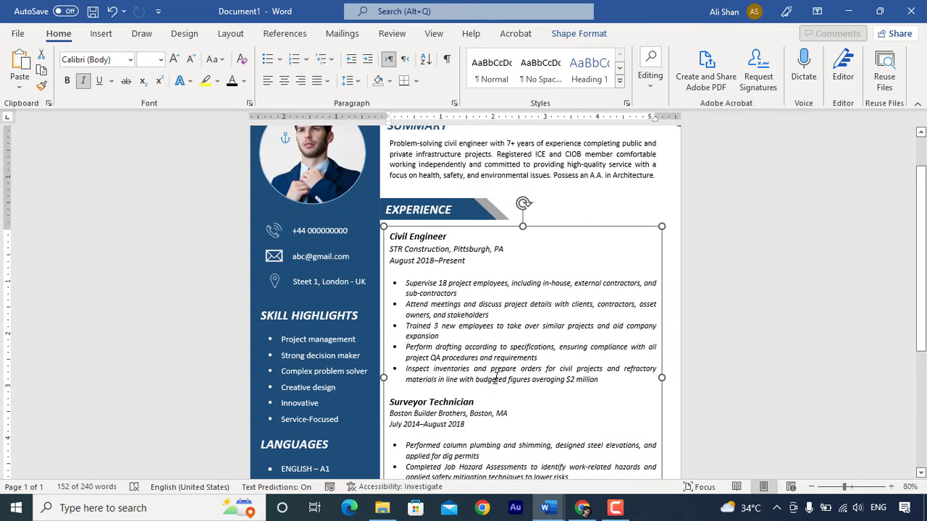
pyautogui.scroll(2, 491, 331)
# - Duplicate the EXPERIENCE banner below the Surveyor Technician duties and retitle it EDUCATION
pyautogui.click(467, 265)
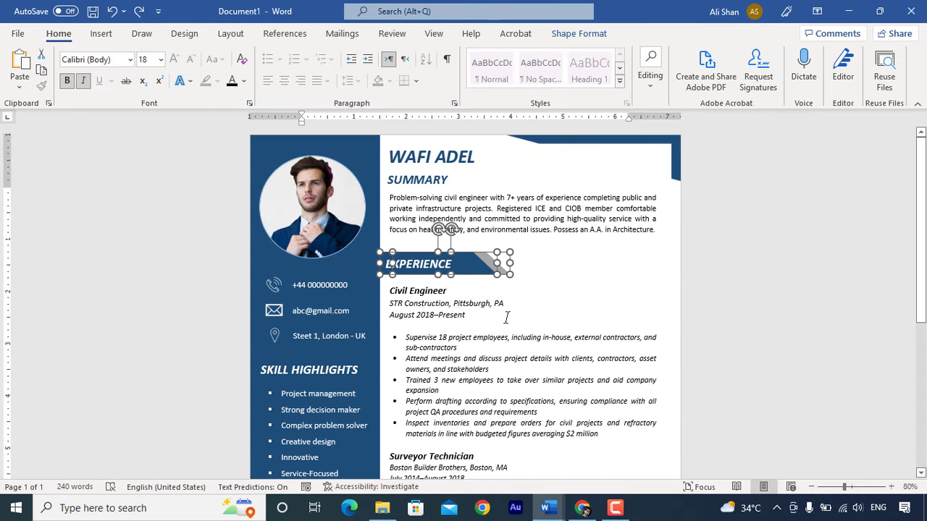
pyautogui.moveTo(483, 271); pyautogui.dragTo(483, 277)
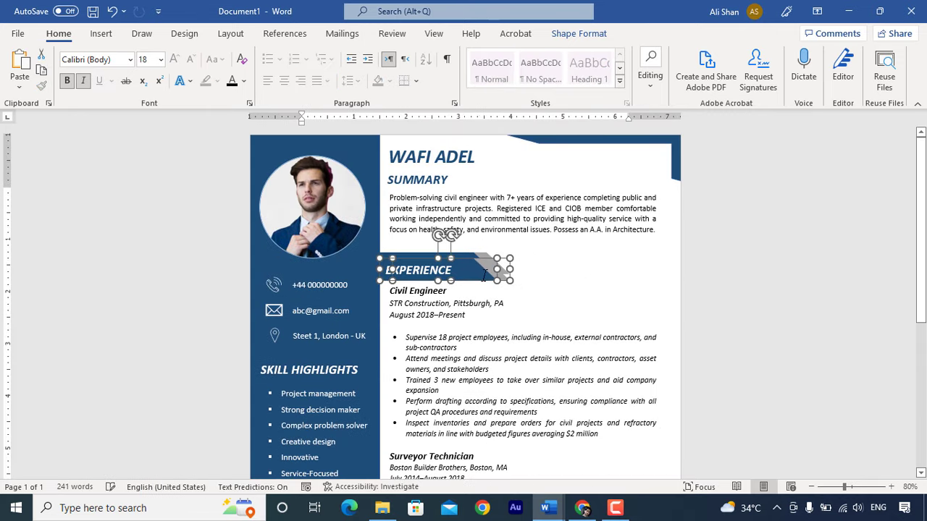
pyautogui.press('Down')
pyautogui.press('Down')
pyautogui.press('Down')
pyautogui.press('Down')
pyautogui.press('Down')
pyautogui.press('Down')
pyautogui.press('Down')
pyautogui.press('Down')
pyautogui.press('Down')
pyautogui.press('Down')
pyautogui.press('Down')
pyautogui.press('Down')
pyautogui.press('Down')
pyautogui.press('Down')
pyautogui.press('Down')
pyautogui.press('Down')
pyautogui.press('Down')
pyautogui.press('Down')
pyautogui.press('Down')
pyautogui.press('Down')
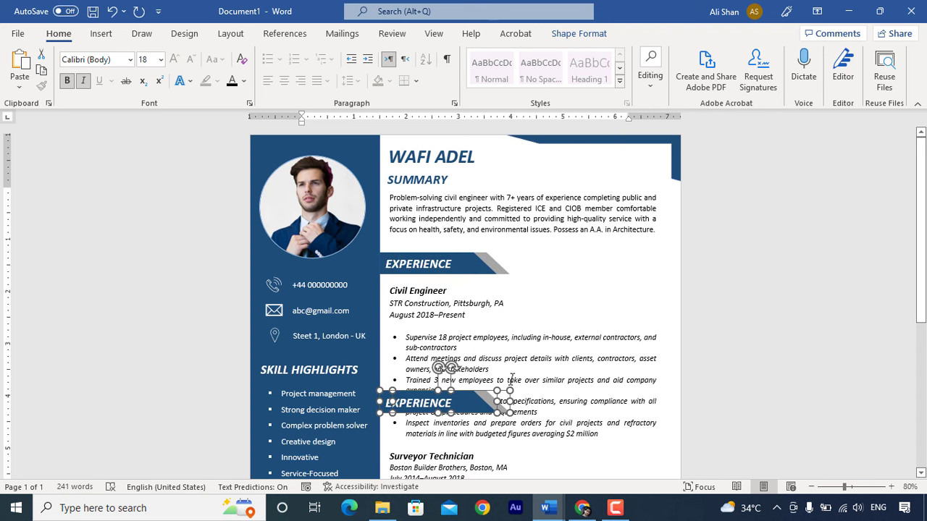
pyautogui.scroll(-4, 522, 402)
pyautogui.scroll(-2, 523, 402)
pyautogui.press('Down')
pyautogui.press('Down')
pyautogui.press('Down')
pyautogui.press('Down')
pyautogui.press('Down')
pyautogui.press('Down')
pyautogui.press('Down')
pyautogui.press('Down')
pyautogui.press('Down')
pyautogui.press('Down')
pyautogui.press('Down')
pyautogui.press('Down')
pyautogui.press('Down')
pyautogui.press('Down')
pyautogui.press('Down')
pyautogui.press('Down')
pyautogui.press('Down')
pyautogui.press('Down')
pyautogui.press('Down')
pyautogui.press('Down')
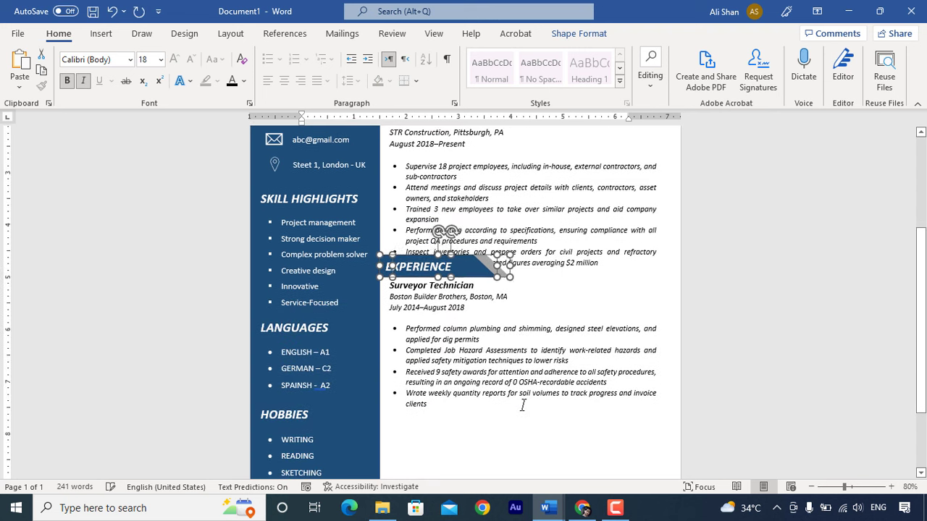
pyautogui.press('Down')
pyautogui.press('Down')
pyautogui.press('Down')
pyautogui.press('Down')
pyautogui.press('Down')
pyautogui.press('Down')
pyautogui.press('Down')
pyautogui.press('Down')
pyautogui.press('Down')
pyautogui.press('Down')
pyautogui.press('Down')
pyautogui.press('Down')
pyautogui.press('Down')
pyautogui.press('Down')
pyautogui.press('Down')
pyautogui.press('Down')
pyautogui.press('Down')
pyautogui.press('Down')
pyautogui.press('Down')
pyautogui.press('Down')
pyautogui.scroll(-3, 520, 403)
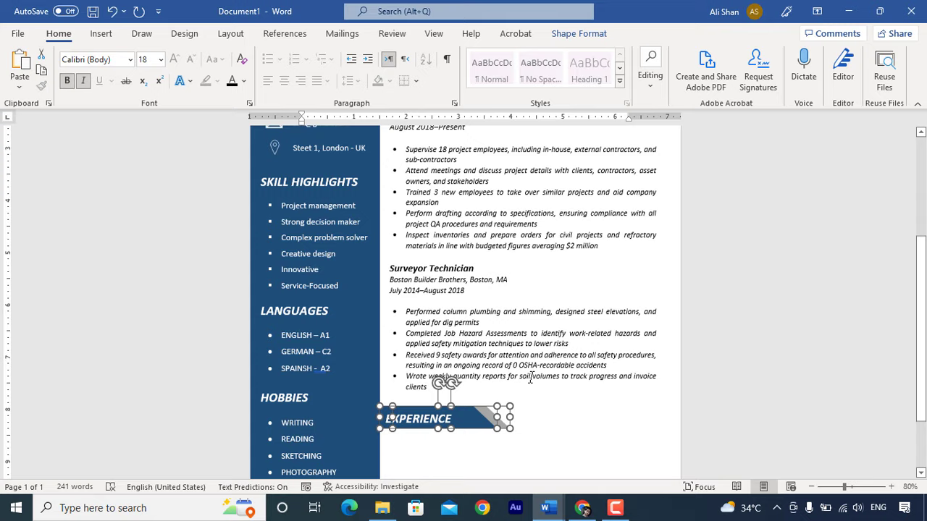
pyautogui.press('Return')
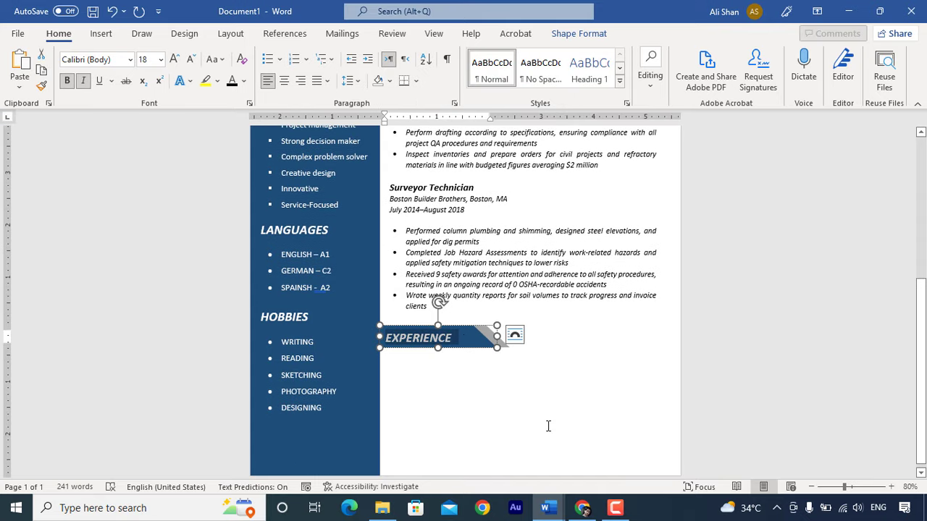
pyautogui.write('EDUCATION')
# - Place a copy of the summary box under EDUCATION holding the Civil Engineering and Architecture degree entries
pyautogui.scroll(9, 548, 427)
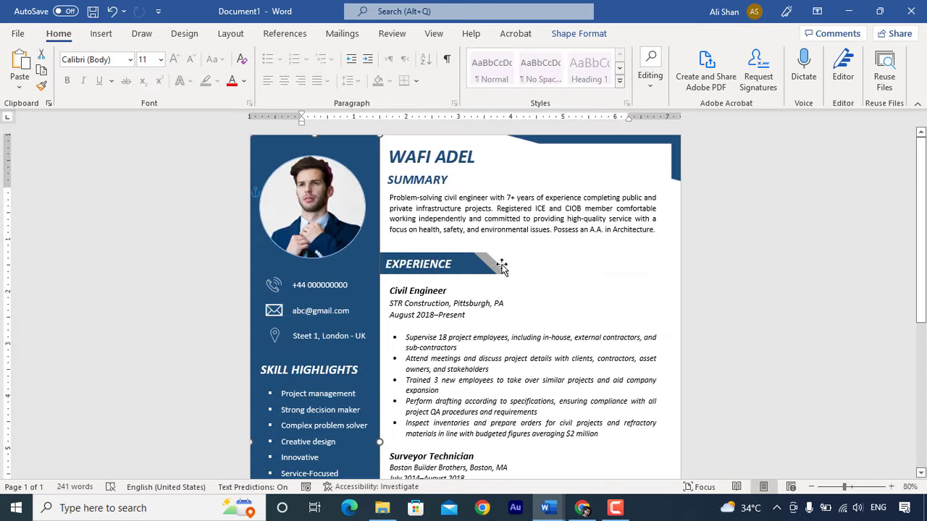
pyautogui.hotkey('ctrl', 'v')
pyautogui.scroll(-3, 495, 346)
pyautogui.press('Down')
pyautogui.press('Down')
pyautogui.press('Down')
pyautogui.press('Down')
pyautogui.press('Down')
pyautogui.press('Down')
pyautogui.press('Down')
pyautogui.press('Down')
pyautogui.press('Down')
pyautogui.press('Down')
pyautogui.press('Down')
pyautogui.press('Down')
pyautogui.press('Down')
pyautogui.press('Down')
pyautogui.press('Down')
pyautogui.press('Down')
pyautogui.press('Down')
pyautogui.press('Down')
pyautogui.press('Down')
pyautogui.press('Down')
pyautogui.press('Down')
pyautogui.press('Down')
pyautogui.press('Down')
pyautogui.press('Down')
pyautogui.press('Down')
pyautogui.press('Down')
pyautogui.press('Down')
pyautogui.press('Down')
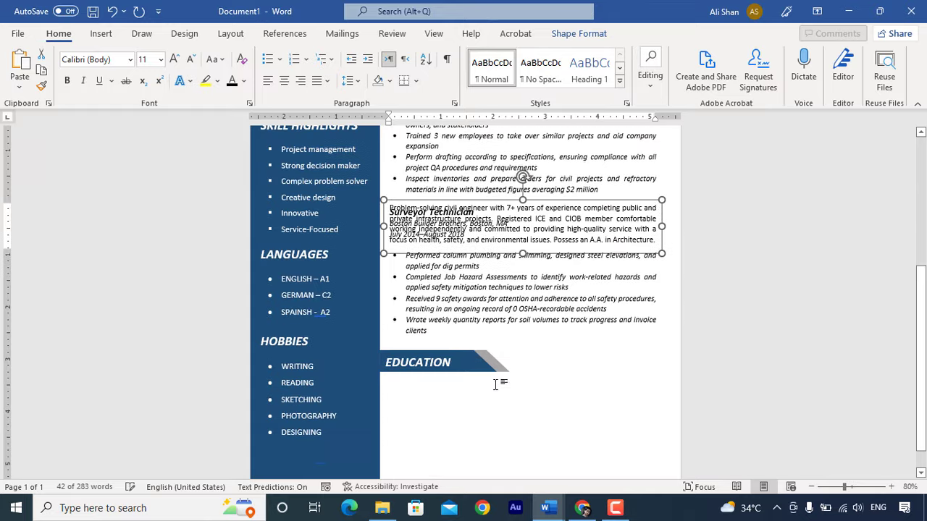
pyautogui.moveTo(519, 404); pyautogui.dragTo(519, 459)
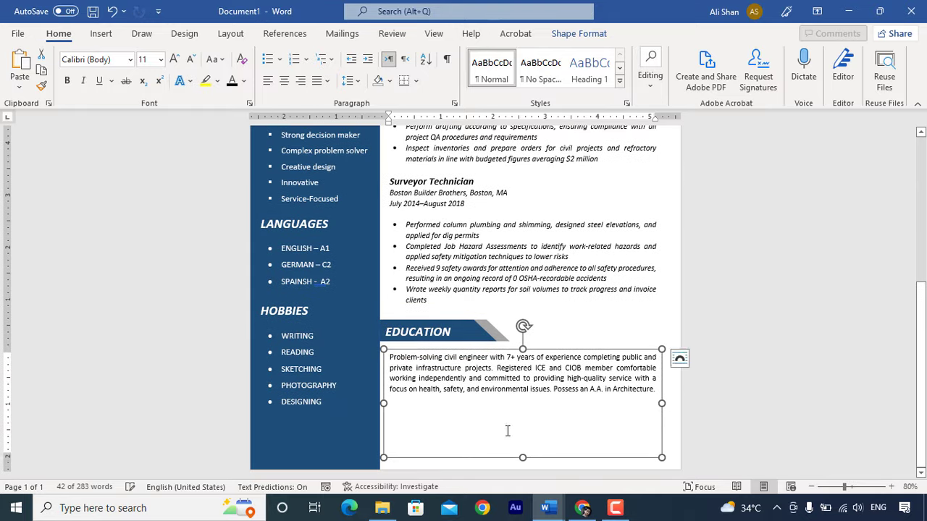
pyautogui.click(521, 405)
pyautogui.hotkey('ctrl', 'a')
pyautogui.press('Delete')
pyautogui.hotkey('ctrl', 'v')
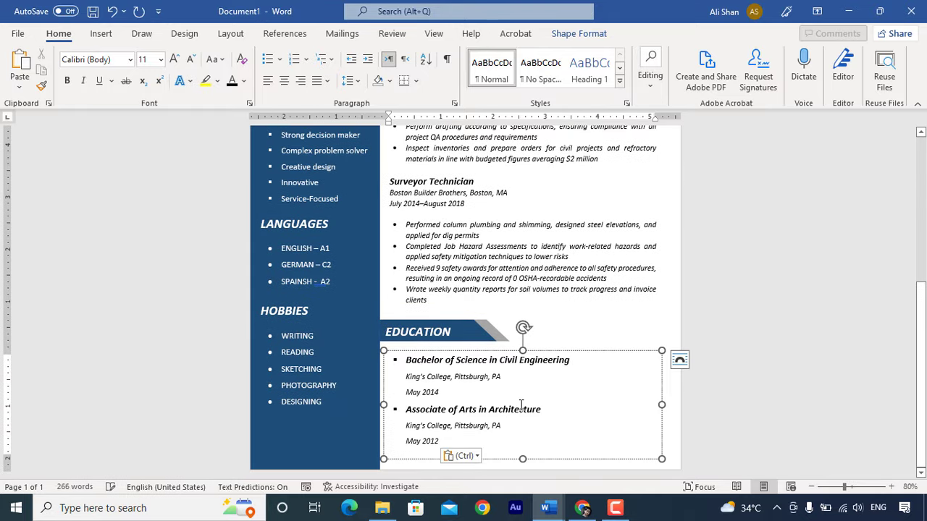
pyautogui.click(553, 410)
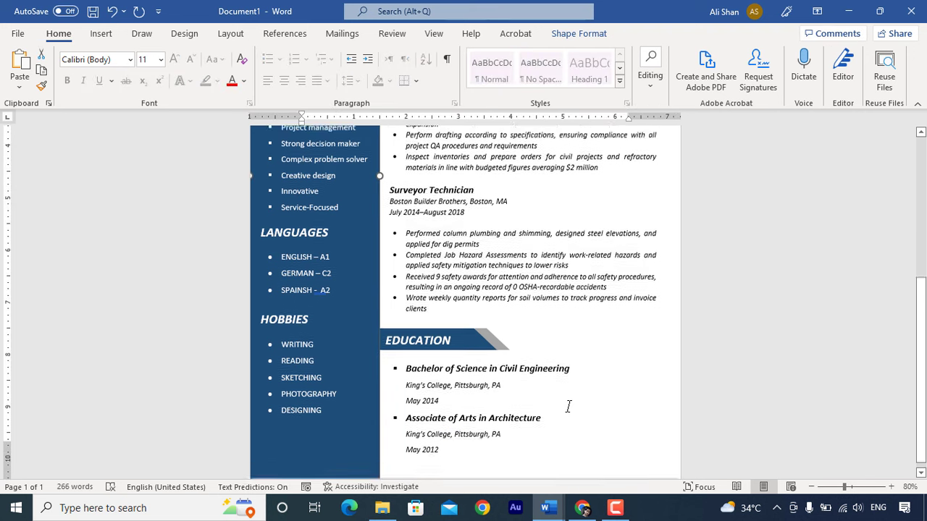
# - Show the completed one-page résumé, with sidebar, summary, experience and education, in print preview
pyautogui.scroll(5, 568, 407)
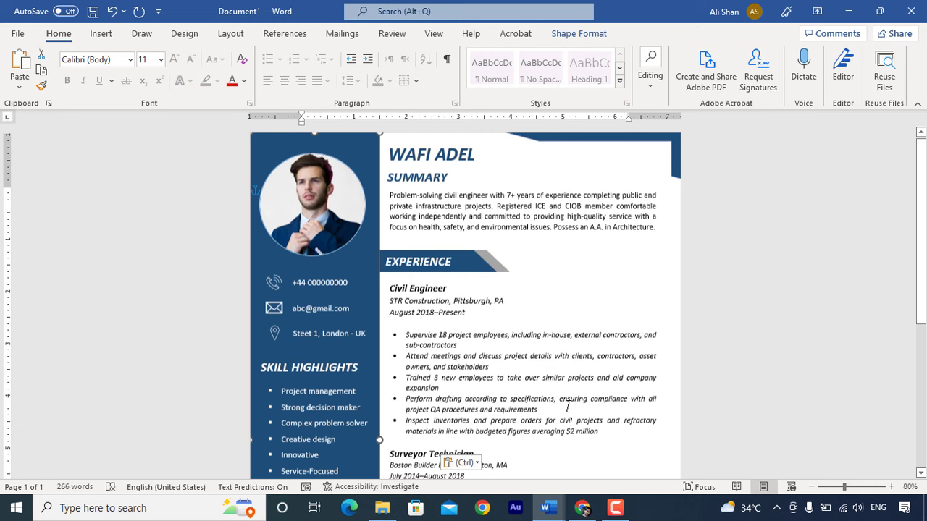
pyautogui.scroll(-1, 528, 372)
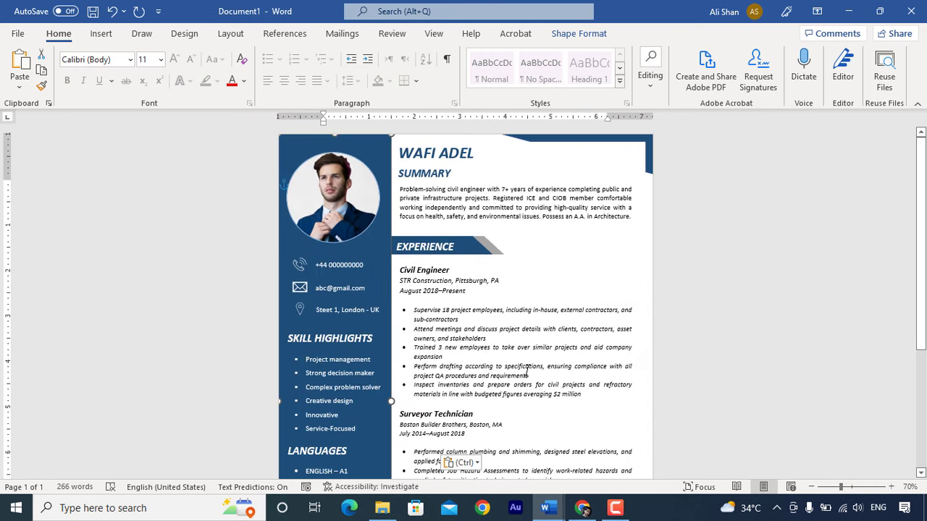
pyautogui.hotkey('ctrl', 'p')
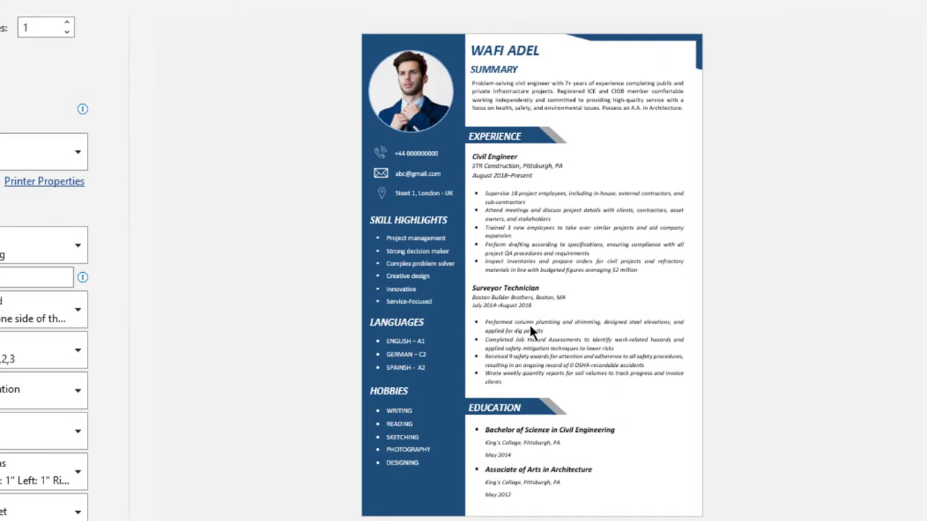